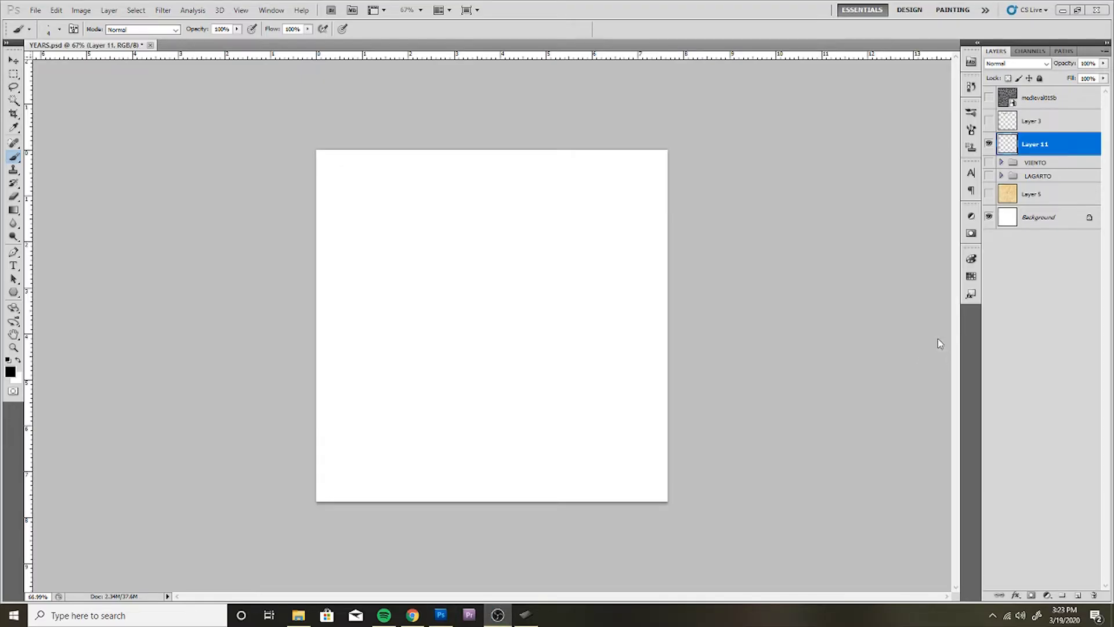
Step: Drop Layer 11's opacity to 20% in the Layers panel for faint sketching
{"action": "left_click", "coordinate": [1103, 63]}
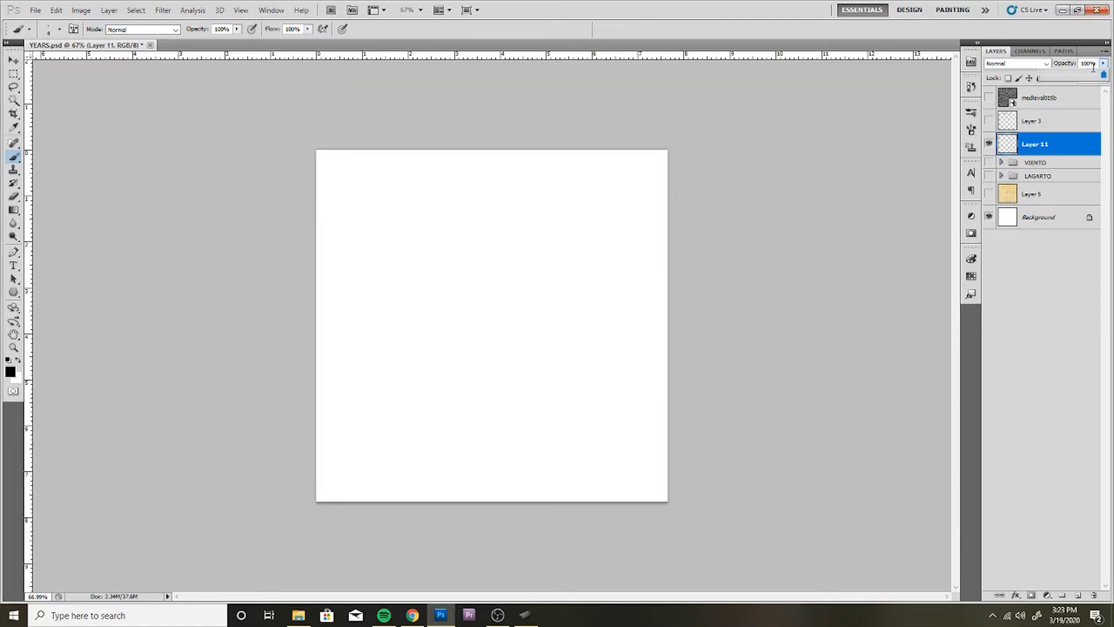
{"action": "left_click", "coordinate": [1058, 76]}
{"action": "left_click", "coordinate": [770, 322]}
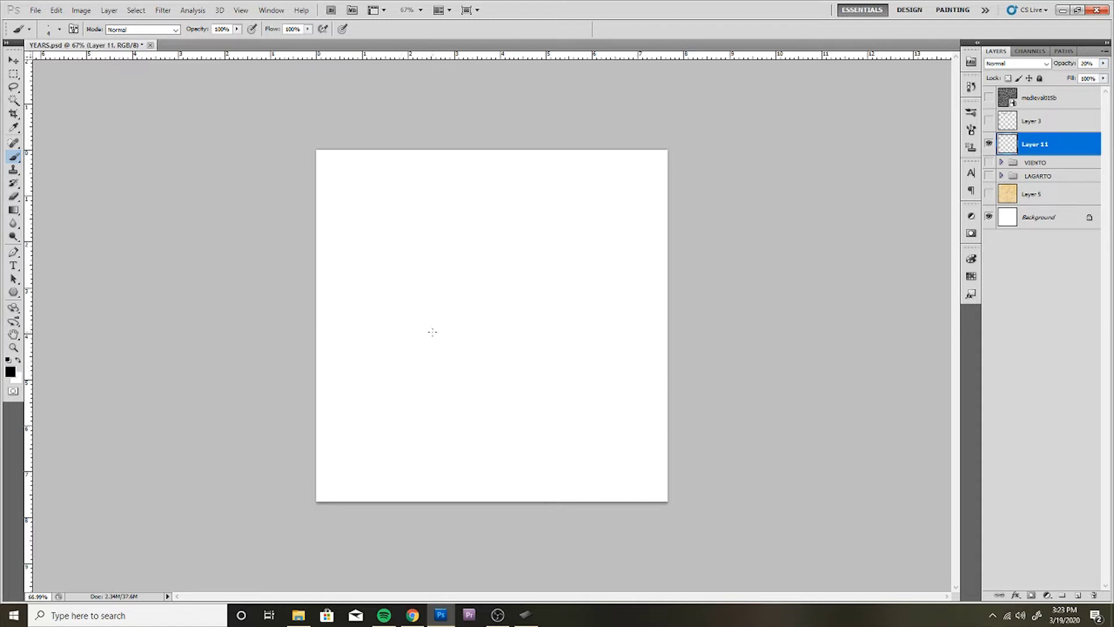
Step: Fit the canvas on screen and sketch the stepped base's outer outline
{"action": "key", "text": "ctrl+0"}
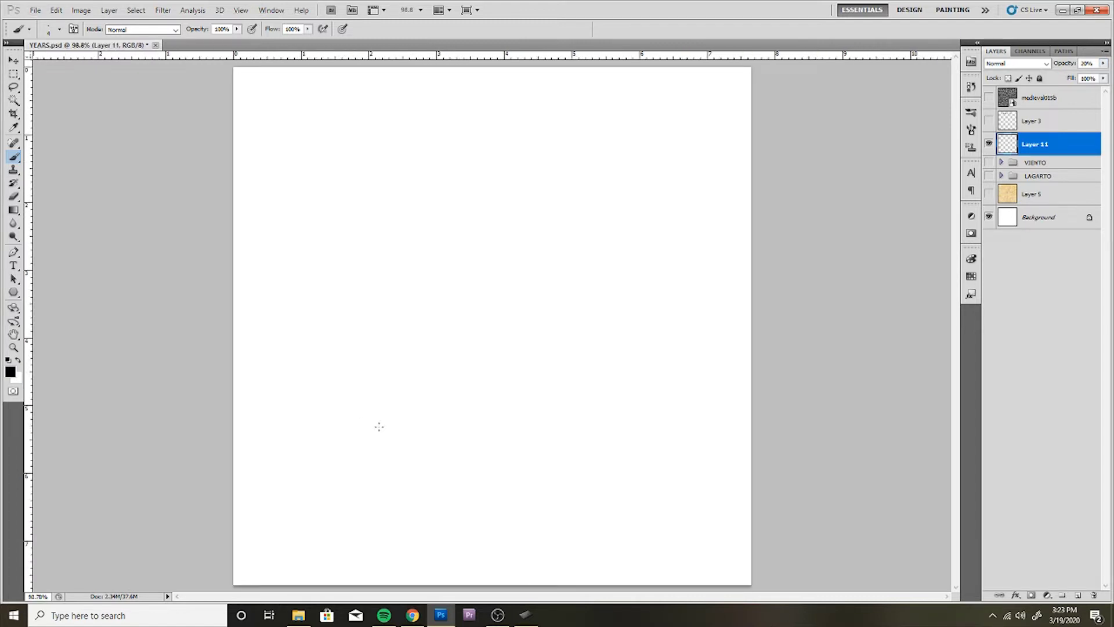
{"action": "mouse_move", "coordinate": [361, 439]}
{"action": "left_mouse_down"}
{"action": "mouse_move", "coordinate": [625, 429]}
{"action": "mouse_move", "coordinate": [620, 346]}
{"action": "left_mouse_up"}
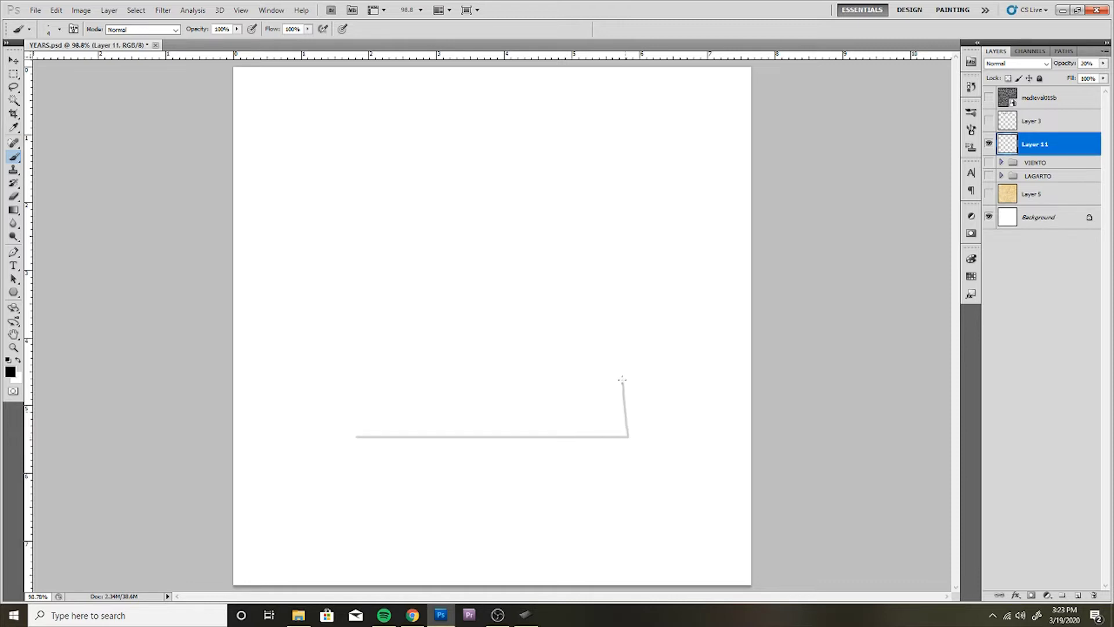
{"action": "left_click_drag", "start_coordinate": [356, 436], "coordinate": [625, 424]}
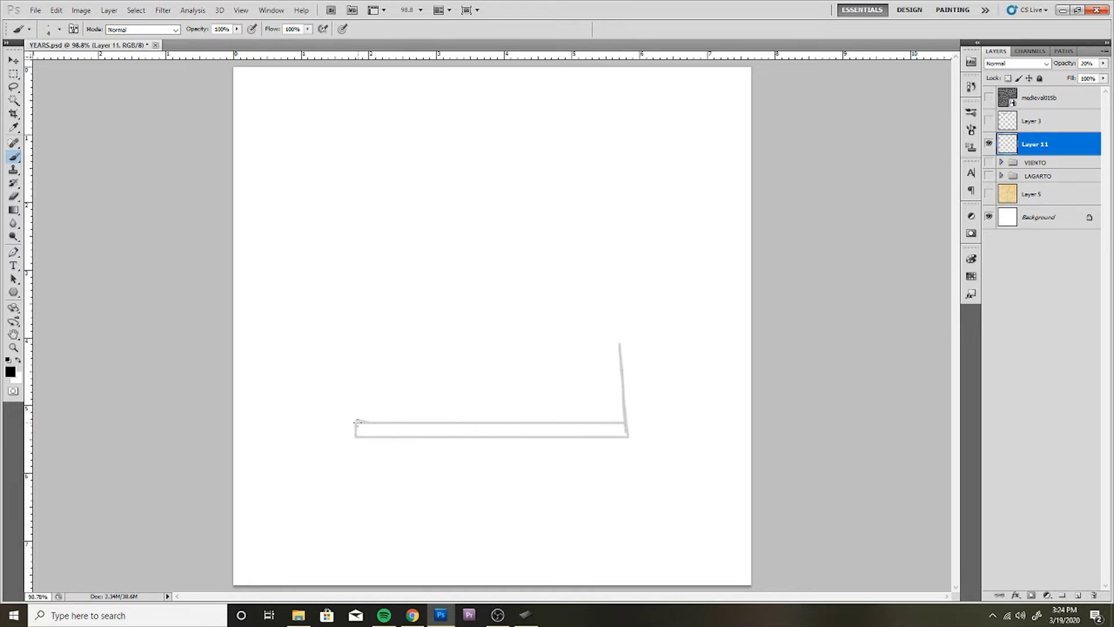
{"action": "mouse_move", "coordinate": [357, 422]}
{"action": "left_mouse_down"}
{"action": "mouse_move", "coordinate": [390, 396]}
{"action": "mouse_move", "coordinate": [390, 372]}
{"action": "mouse_move", "coordinate": [425, 372]}
{"action": "mouse_move", "coordinate": [427, 351]}
{"action": "mouse_move", "coordinate": [614, 339]}
{"action": "left_mouse_up"}
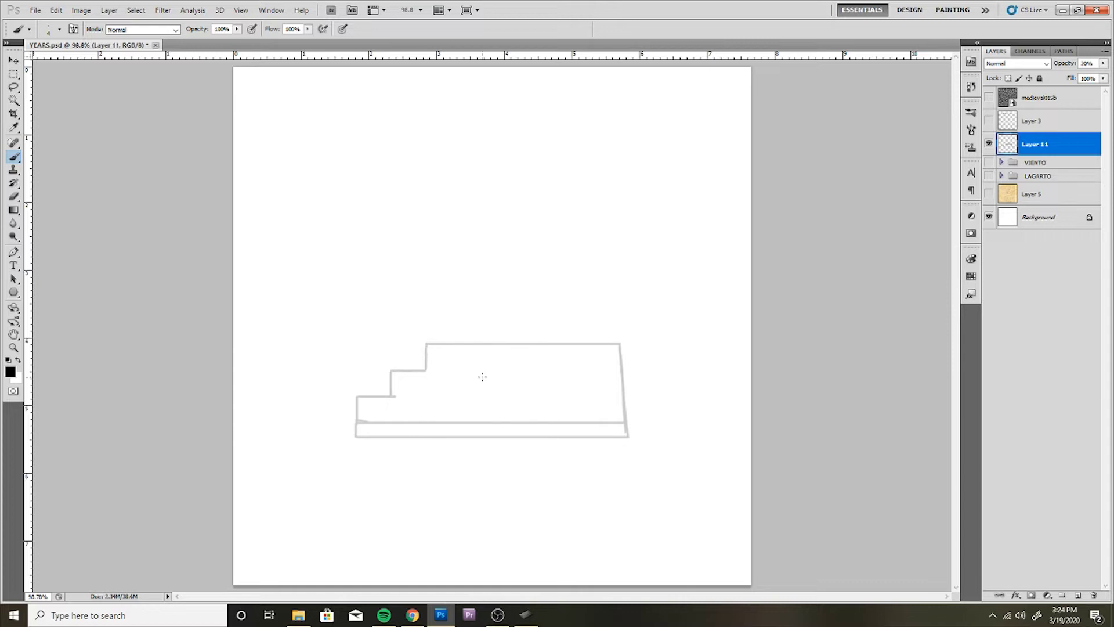
Step: Add the base's inner divider lines and a vertical line rising from its top
{"action": "left_click_drag", "start_coordinate": [455, 346], "coordinate": [462, 422]}
{"action": "key", "text": "ctrl+z"}
{"action": "mouse_move", "coordinate": [547, 345]}
{"action": "left_mouse_down"}
{"action": "mouse_move", "coordinate": [548, 378]}
{"action": "mouse_move", "coordinate": [524, 422]}
{"action": "left_mouse_up"}
{"action": "left_click_drag", "start_coordinate": [550, 360], "coordinate": [620, 360]}
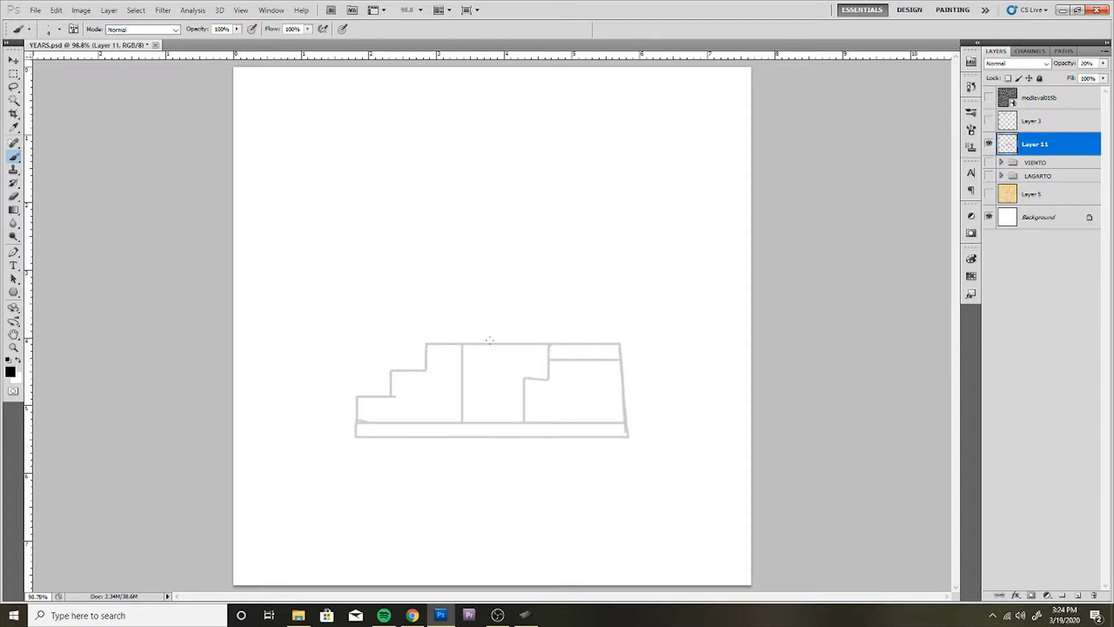
{"action": "left_click_drag", "start_coordinate": [490, 344], "coordinate": [494, 273]}
{"action": "key", "text": "ctrl+z"}
{"action": "left_click", "coordinate": [427, 273], "text": "shift"}
Step: Sketch the T-shaped middle body with slanted outer edges and inner verticals
{"action": "left_click_drag", "start_coordinate": [410, 246], "coordinate": [409, 203]}
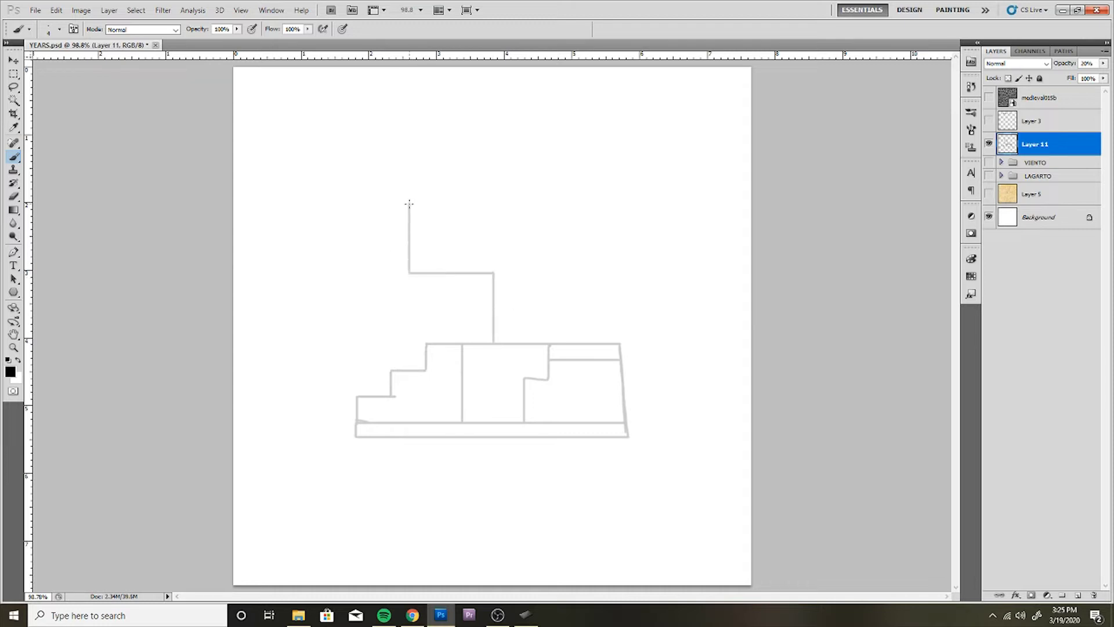
{"action": "mouse_move", "coordinate": [573, 344]}
{"action": "left_mouse_down"}
{"action": "mouse_move", "coordinate": [572, 301]}
{"action": "mouse_move", "coordinate": [610, 300]}
{"action": "left_mouse_up"}
{"action": "key", "text": "ctrl+alt+z"}
{"action": "key", "text": "ctrl+alt+z"}
{"action": "left_click_drag", "start_coordinate": [409, 272], "coordinate": [424, 188]}
{"action": "key", "text": "ctrl+alt+z"}
{"action": "mouse_move", "coordinate": [409, 272]}
{"action": "left_mouse_down"}
{"action": "mouse_move", "coordinate": [417, 198]}
{"action": "mouse_move", "coordinate": [598, 199]}
{"action": "left_mouse_up"}
{"action": "left_click", "coordinate": [610, 299], "text": "shift"}
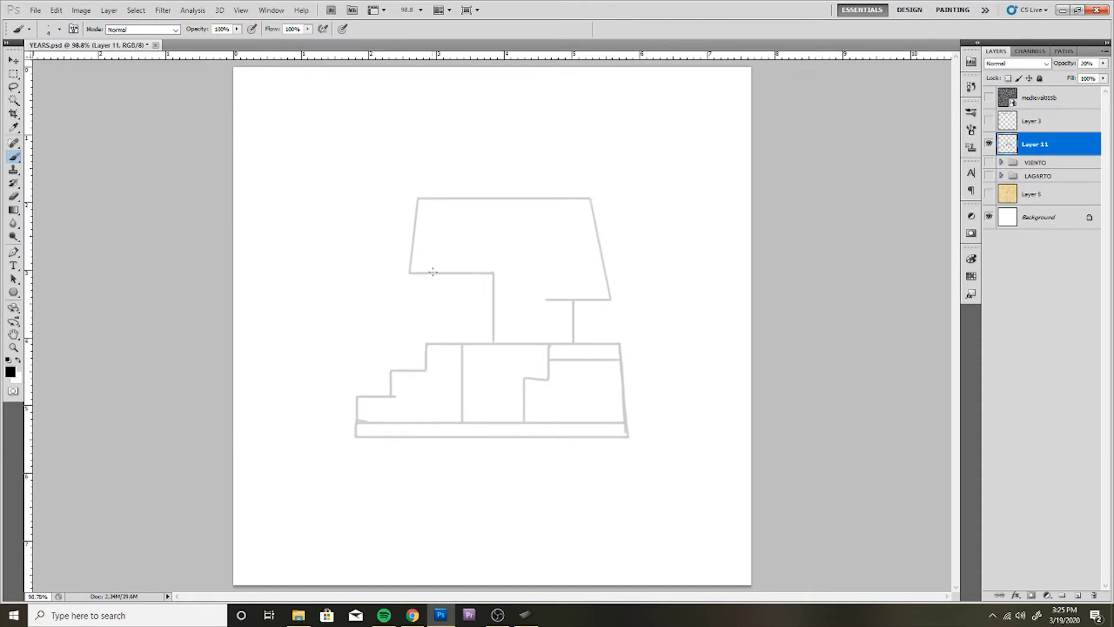
{"action": "mouse_move", "coordinate": [433, 271]}
{"action": "left_mouse_down"}
{"action": "mouse_move", "coordinate": [432, 216]}
{"action": "mouse_move", "coordinate": [578, 220]}
{"action": "mouse_move", "coordinate": [580, 262]}
{"action": "mouse_move", "coordinate": [503, 273]}
{"action": "mouse_move", "coordinate": [545, 343]}
{"action": "left_mouse_up"}
{"action": "key", "text": "ctrl+z"}
{"action": "left_click_drag", "start_coordinate": [503, 272], "coordinate": [544, 273]}
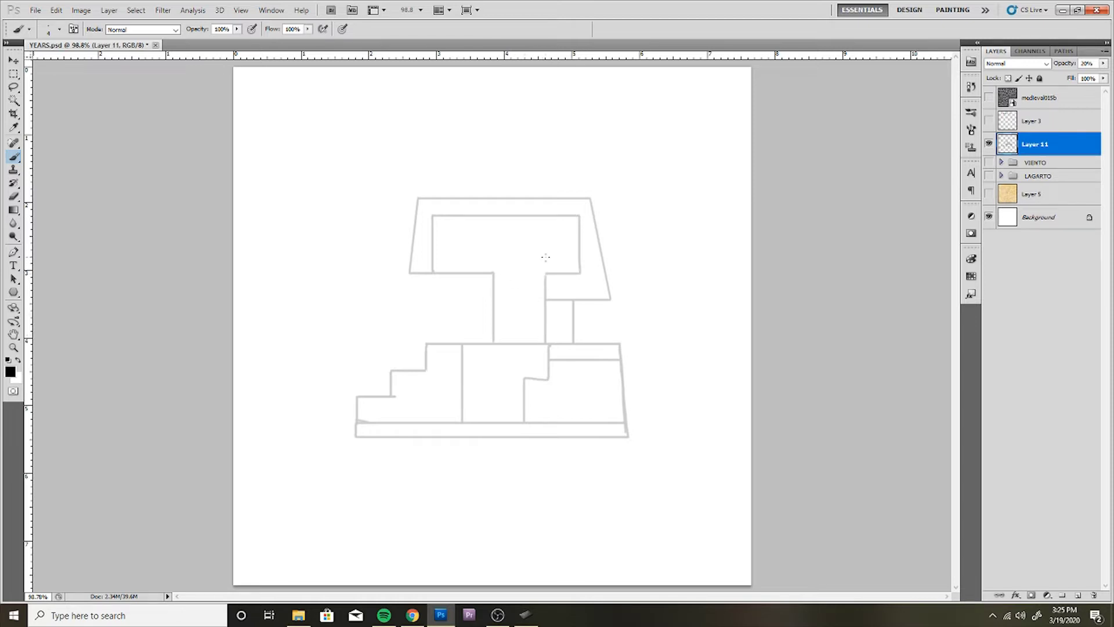
Step: Sketch the wide crossbar rectangle and the trapezoid cap above it
{"action": "left_click_drag", "start_coordinate": [393, 198], "coordinate": [622, 198]}
{"action": "mouse_move", "coordinate": [389, 198]}
{"action": "left_mouse_down"}
{"action": "mouse_move", "coordinate": [390, 150]}
{"action": "mouse_move", "coordinate": [622, 149]}
{"action": "mouse_move", "coordinate": [621, 197]}
{"action": "left_mouse_up"}
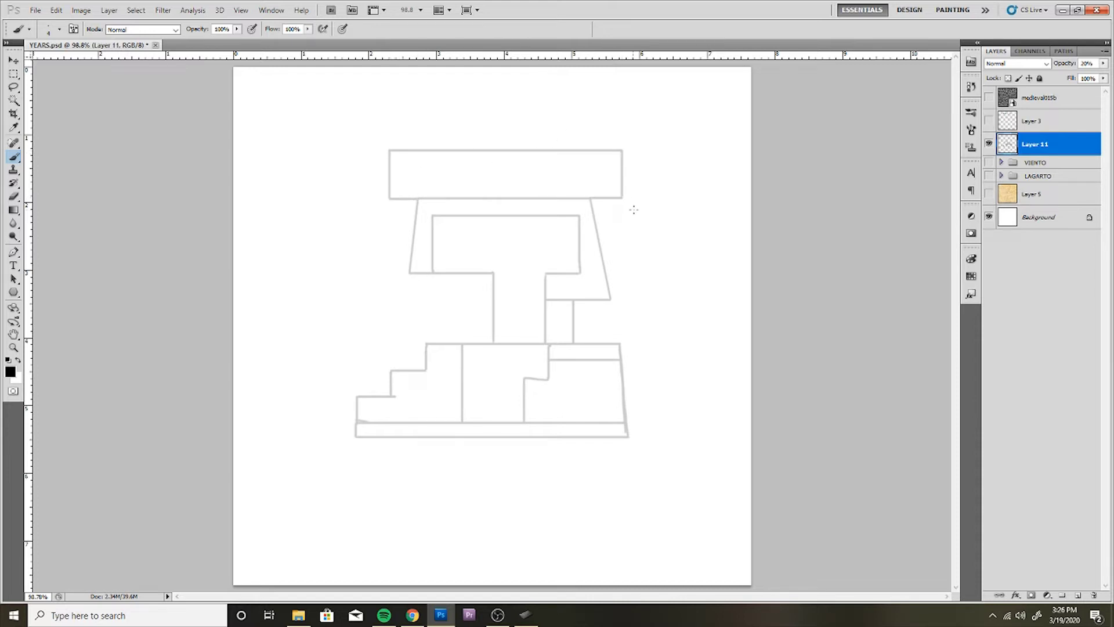
{"action": "left_click_drag", "start_coordinate": [447, 150], "coordinate": [461, 110]}
{"action": "mouse_move", "coordinate": [563, 150]}
{"action": "left_mouse_down"}
{"action": "mouse_move", "coordinate": [548, 106]}
{"action": "mouse_move", "coordinate": [563, 150]}
{"action": "left_mouse_up"}
{"action": "key", "text": "ctrl+z"}
{"action": "key", "text": "ctrl+z"}
{"action": "mouse_move", "coordinate": [462, 108]}
{"action": "left_mouse_down"}
{"action": "mouse_move", "coordinate": [552, 108]}
{"action": "mouse_move", "coordinate": [565, 149]}
{"action": "left_mouse_up"}
{"action": "key", "text": "ctrl+alt+z"}
{"action": "key", "text": "ctrl+alt+z"}
{"action": "key", "text": "ctrl+alt+z"}
{"action": "mouse_move", "coordinate": [458, 150]}
{"action": "left_mouse_down"}
{"action": "mouse_move", "coordinate": [471, 94]}
{"action": "mouse_move", "coordinate": [531, 92]}
{"action": "mouse_move", "coordinate": [559, 150]}
{"action": "left_mouse_up"}
Step: Add a band line near the cap's top and diagonal hatch strokes inside the cap
{"action": "left_click_drag", "start_coordinate": [469, 111], "coordinate": [538, 110]}
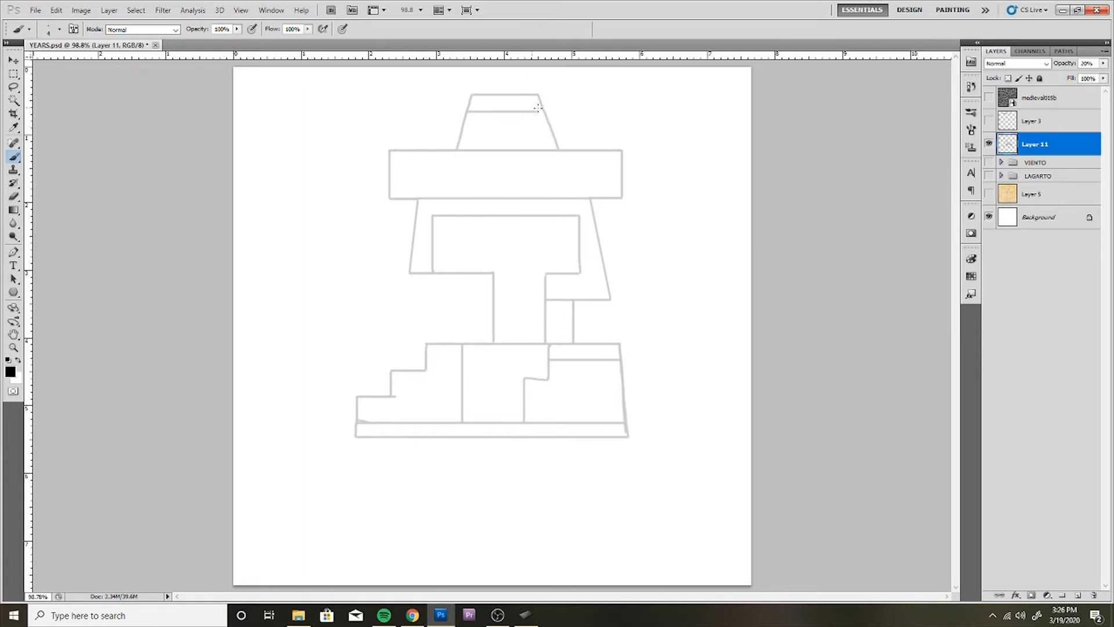
{"action": "key", "text": "ctrl+alt+z"}
{"action": "left_click_drag", "start_coordinate": [470, 105], "coordinate": [539, 103]}
{"action": "mouse_move", "coordinate": [470, 128]}
{"action": "left_mouse_down"}
{"action": "mouse_move", "coordinate": [465, 148]}
{"action": "mouse_move", "coordinate": [476, 148]}
{"action": "left_mouse_up"}
{"action": "left_click_drag", "start_coordinate": [498, 125], "coordinate": [491, 148]}
{"action": "mouse_move", "coordinate": [513, 125]}
{"action": "left_mouse_down"}
{"action": "mouse_move", "coordinate": [505, 148]}
{"action": "mouse_move", "coordinate": [535, 148]}
{"action": "left_mouse_up"}
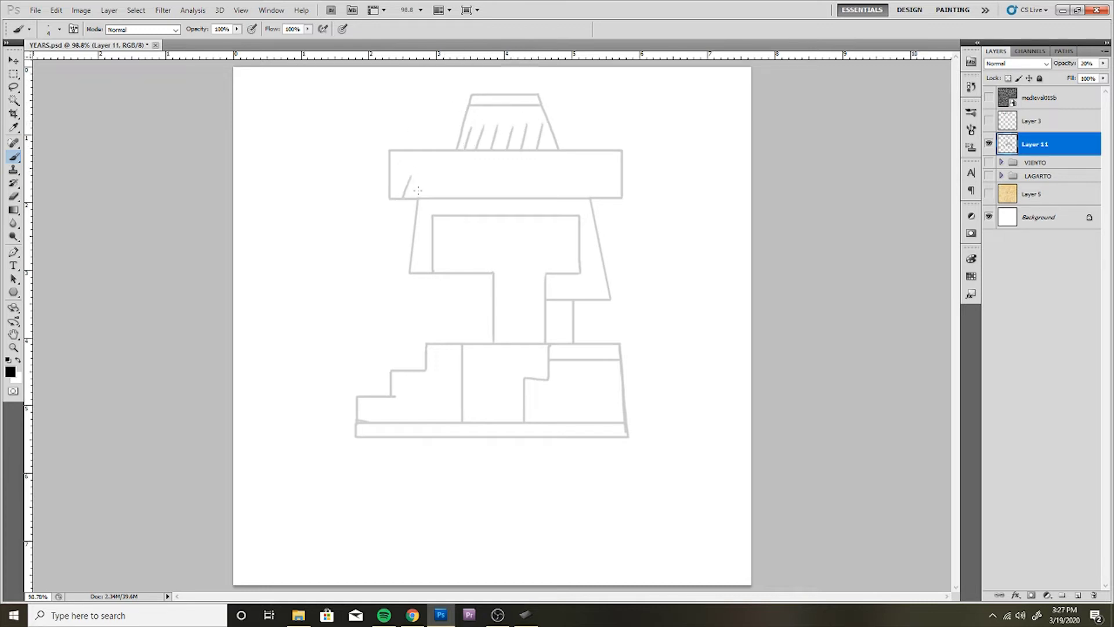
Step: Hatch the crossbar with six diagonal strokes and extend the base's inner line to the divider
{"action": "left_click_drag", "start_coordinate": [425, 176], "coordinate": [413, 198]}
{"action": "left_click_drag", "start_coordinate": [444, 171], "coordinate": [430, 200]}
{"action": "mouse_move", "coordinate": [462, 176]}
{"action": "left_mouse_down"}
{"action": "mouse_move", "coordinate": [450, 197]}
{"action": "mouse_move", "coordinate": [465, 199]}
{"action": "left_mouse_up"}
{"action": "left_click_drag", "start_coordinate": [522, 174], "coordinate": [511, 197]}
{"action": "left_click_drag", "start_coordinate": [555, 174], "coordinate": [544, 196]}
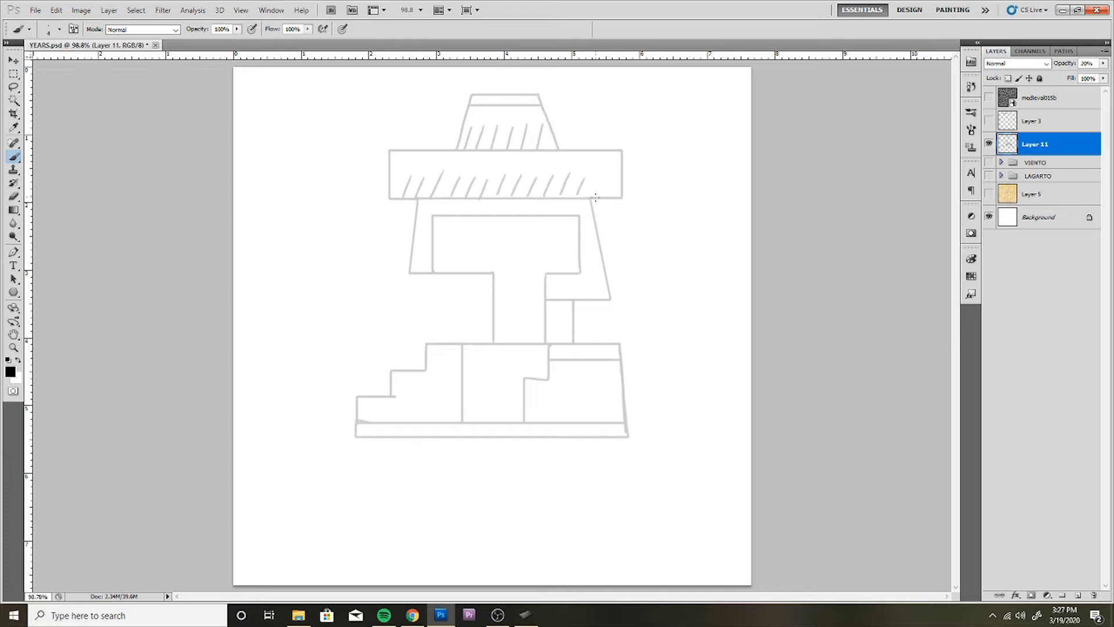
{"action": "left_click_drag", "start_coordinate": [605, 178], "coordinate": [594, 197]}
{"action": "left_click_drag", "start_coordinate": [547, 359], "coordinate": [463, 359]}
Step: On new Layer 12, ink the crossbar edges and the middle body's slanted sides in black
{"action": "left_click", "coordinate": [1076, 593]}
{"action": "scroll", "coordinate": [805, 206], "scroll_direction": "up", "scroll_amount": 2}
{"action": "mouse_move", "coordinate": [272, 143]}
{"action": "left_mouse_down"}
{"action": "mouse_move", "coordinate": [272, 205]}
{"action": "mouse_move", "coordinate": [580, 204]}
{"action": "mouse_move", "coordinate": [581, 141]}
{"action": "mouse_move", "coordinate": [272, 142]}
{"action": "left_mouse_up"}
{"action": "scroll", "coordinate": [537, 200], "scroll_direction": "up", "scroll_amount": 1}
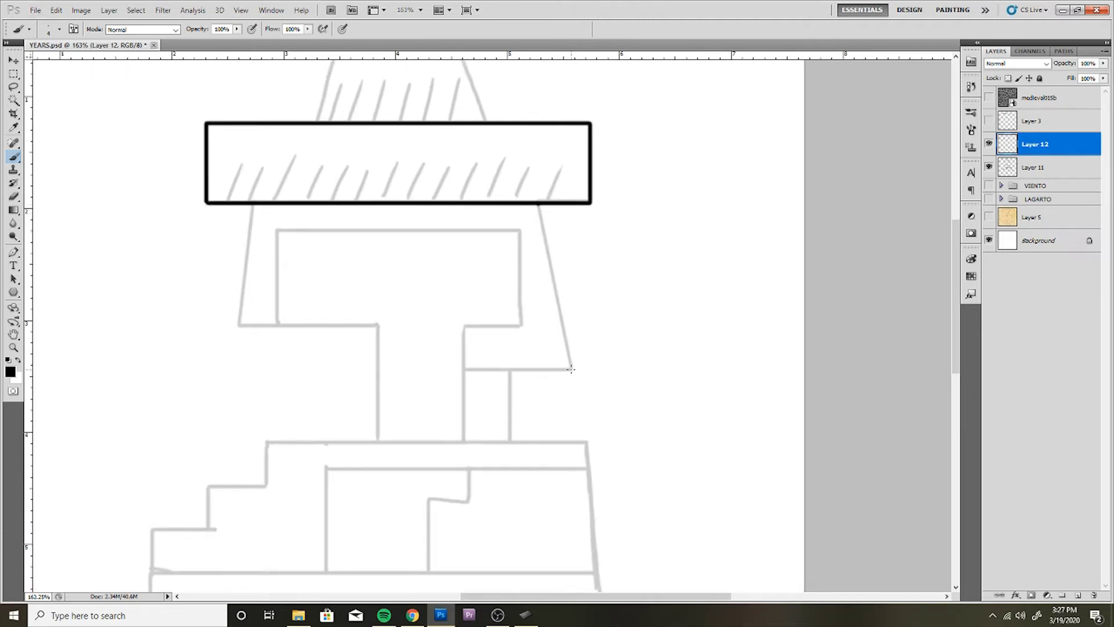
{"action": "left_click_drag", "start_coordinate": [538, 204], "coordinate": [573, 368]}
{"action": "left_click_drag", "start_coordinate": [538, 203], "coordinate": [558, 316]}
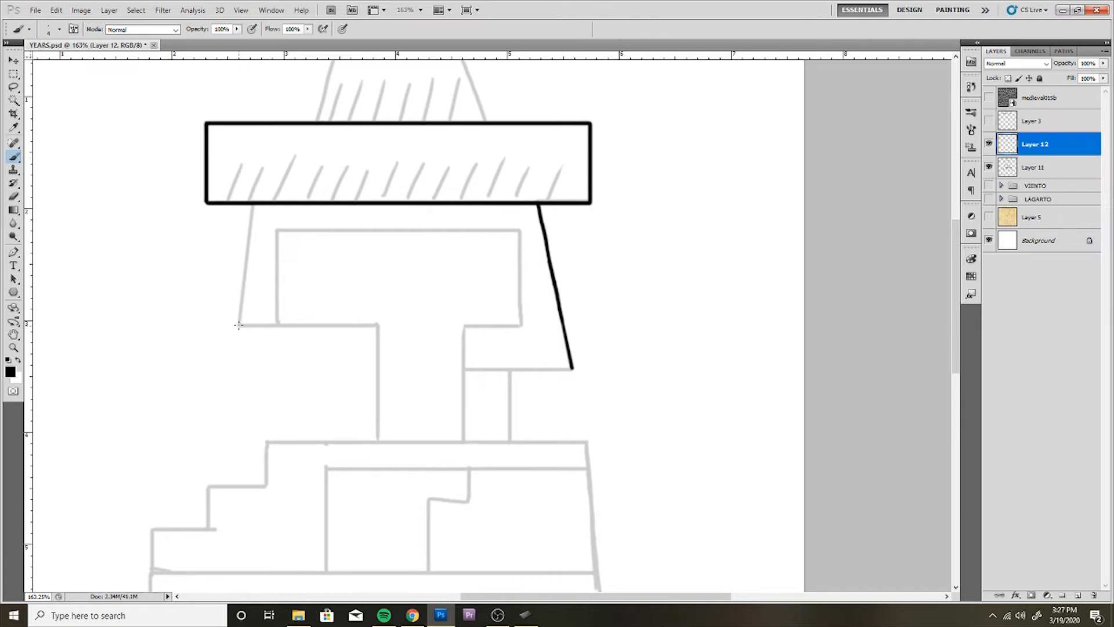
{"action": "left_click", "coordinate": [253, 203], "text": "shift"}
{"action": "mouse_move", "coordinate": [239, 324]}
{"action": "left_mouse_down"}
{"action": "mouse_move", "coordinate": [378, 325]}
{"action": "mouse_move", "coordinate": [379, 443]}
{"action": "left_mouse_up"}
Step: Ink the T's inner lines and the stepped base's edges, bands and dividers in black
{"action": "left_click_drag", "start_coordinate": [573, 368], "coordinate": [463, 370]}
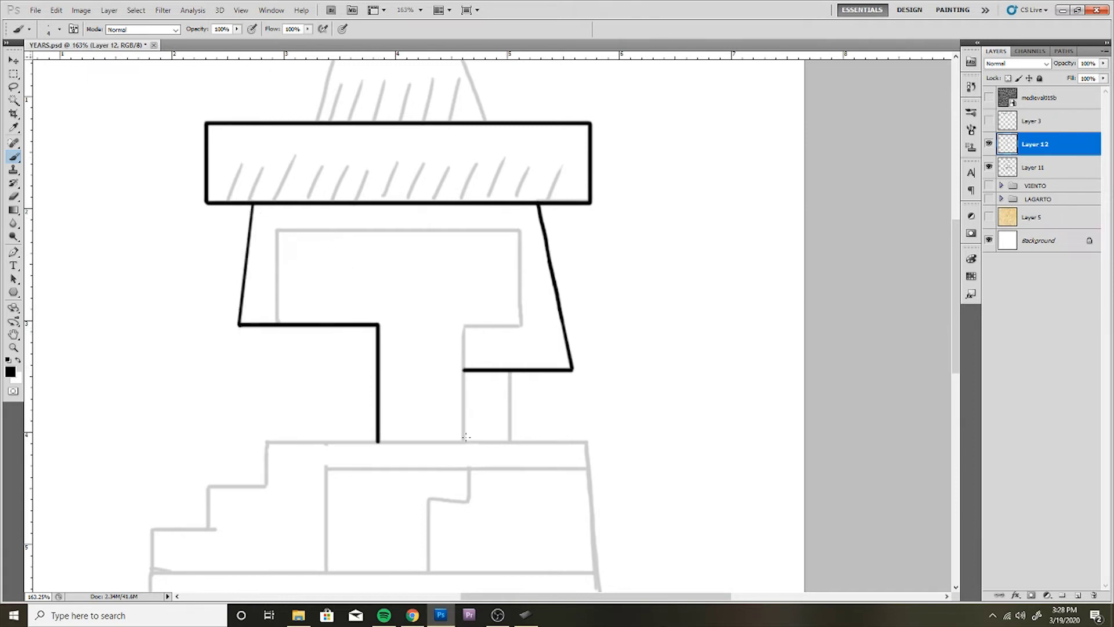
{"action": "left_click_drag", "start_coordinate": [268, 442], "coordinate": [587, 442]}
{"action": "mouse_move", "coordinate": [464, 442]}
{"action": "left_mouse_down"}
{"action": "mouse_move", "coordinate": [464, 325]}
{"action": "mouse_move", "coordinate": [522, 326]}
{"action": "mouse_move", "coordinate": [521, 231]}
{"action": "mouse_move", "coordinate": [277, 231]}
{"action": "mouse_move", "coordinate": [277, 324]}
{"action": "left_mouse_up"}
{"action": "mouse_move", "coordinate": [563, 393]}
{"action": "left_mouse_down"}
{"action": "mouse_move", "coordinate": [558, 356]}
{"action": "mouse_move", "coordinate": [505, 404]}
{"action": "left_mouse_up"}
{"action": "scroll", "coordinate": [549, 312], "scroll_direction": "down", "scroll_amount": 3}
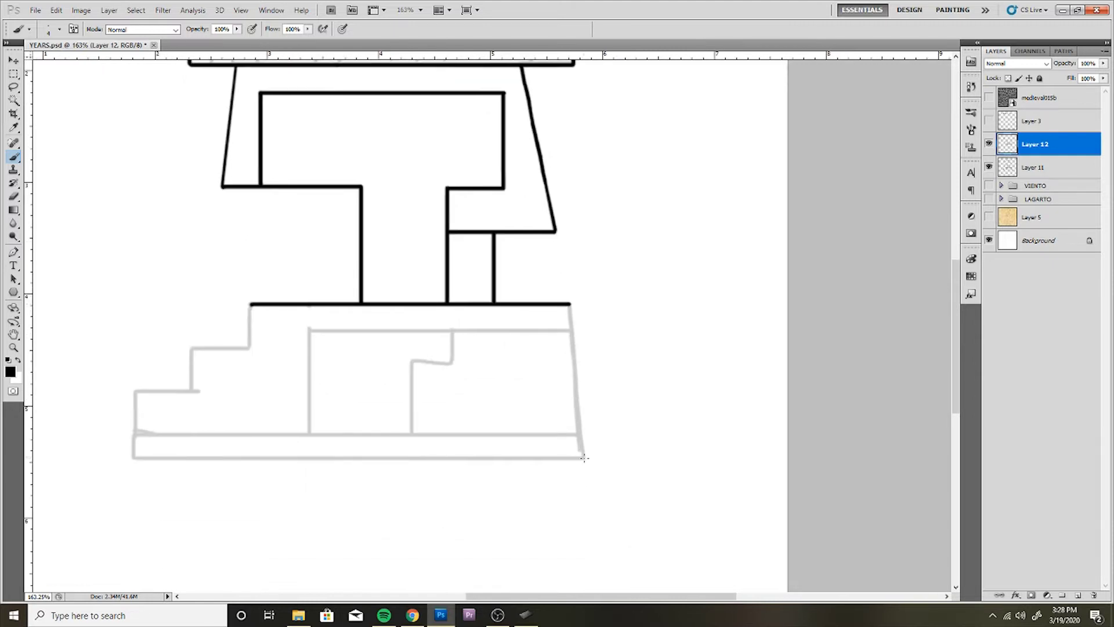
{"action": "mouse_move", "coordinate": [584, 458]}
{"action": "left_mouse_down"}
{"action": "mouse_move", "coordinate": [571, 303]}
{"action": "mouse_move", "coordinate": [174, 458]}
{"action": "mouse_move", "coordinate": [133, 458]}
{"action": "mouse_move", "coordinate": [134, 392]}
{"action": "mouse_move", "coordinate": [200, 392]}
{"action": "mouse_move", "coordinate": [193, 348]}
{"action": "mouse_move", "coordinate": [249, 349]}
{"action": "mouse_move", "coordinate": [250, 303]}
{"action": "left_mouse_up"}
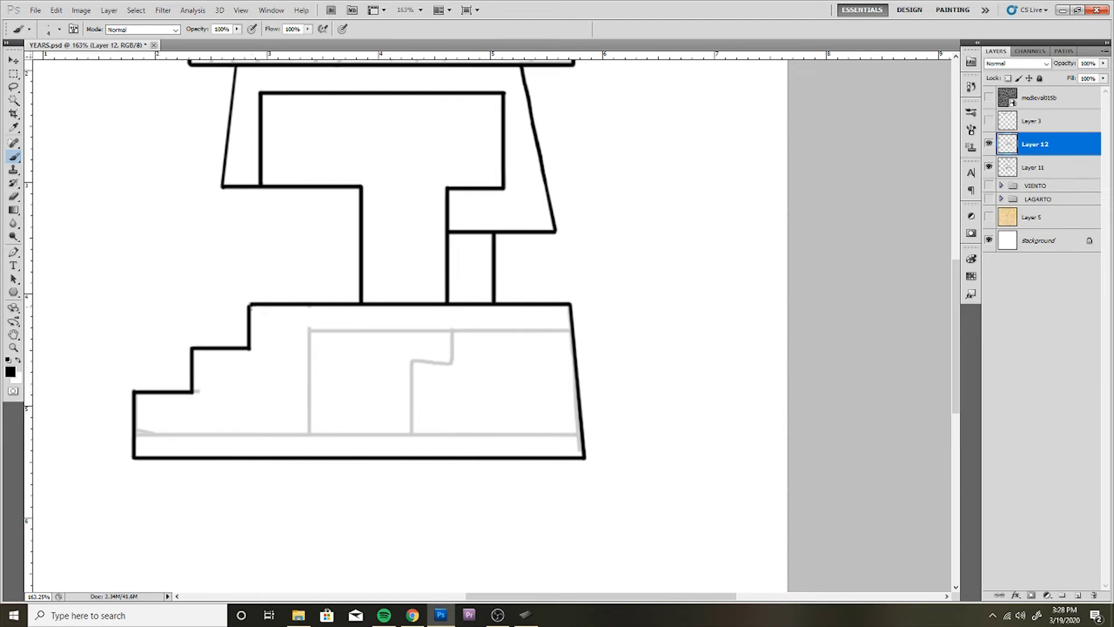
{"action": "left_click_drag", "start_coordinate": [142, 434], "coordinate": [578, 436]}
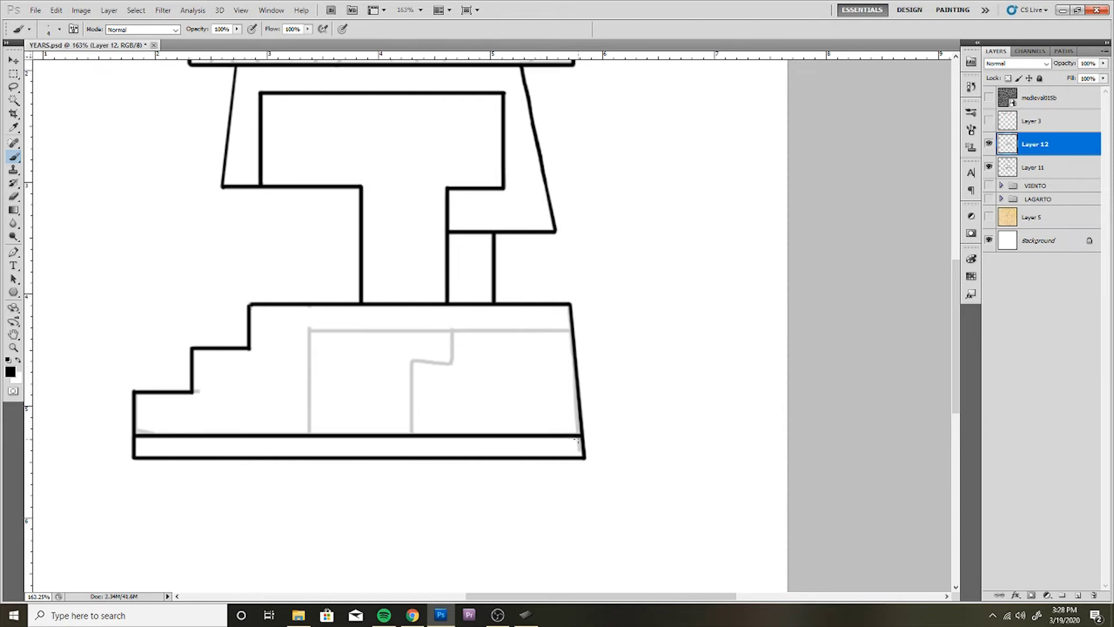
{"action": "mouse_move", "coordinate": [310, 435]}
{"action": "left_mouse_down"}
{"action": "mouse_move", "coordinate": [309, 332]}
{"action": "mouse_move", "coordinate": [570, 332]}
{"action": "left_mouse_up"}
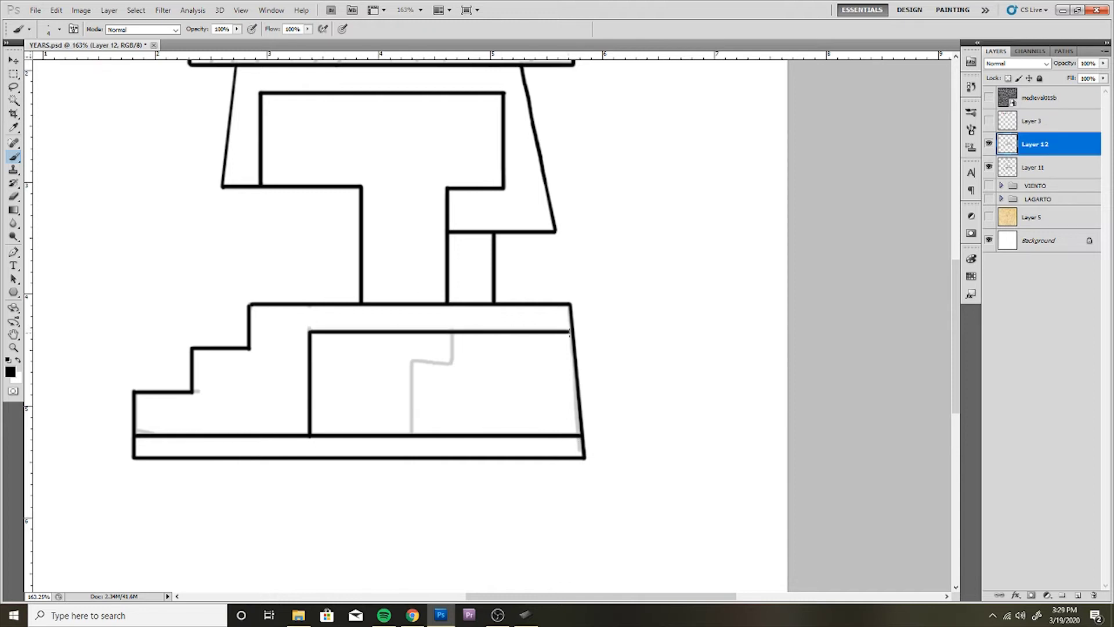
{"action": "mouse_move", "coordinate": [452, 333]}
{"action": "left_mouse_down"}
{"action": "mouse_move", "coordinate": [453, 363]}
{"action": "mouse_move", "coordinate": [411, 363]}
{"action": "mouse_move", "coordinate": [410, 434]}
{"action": "left_mouse_up"}
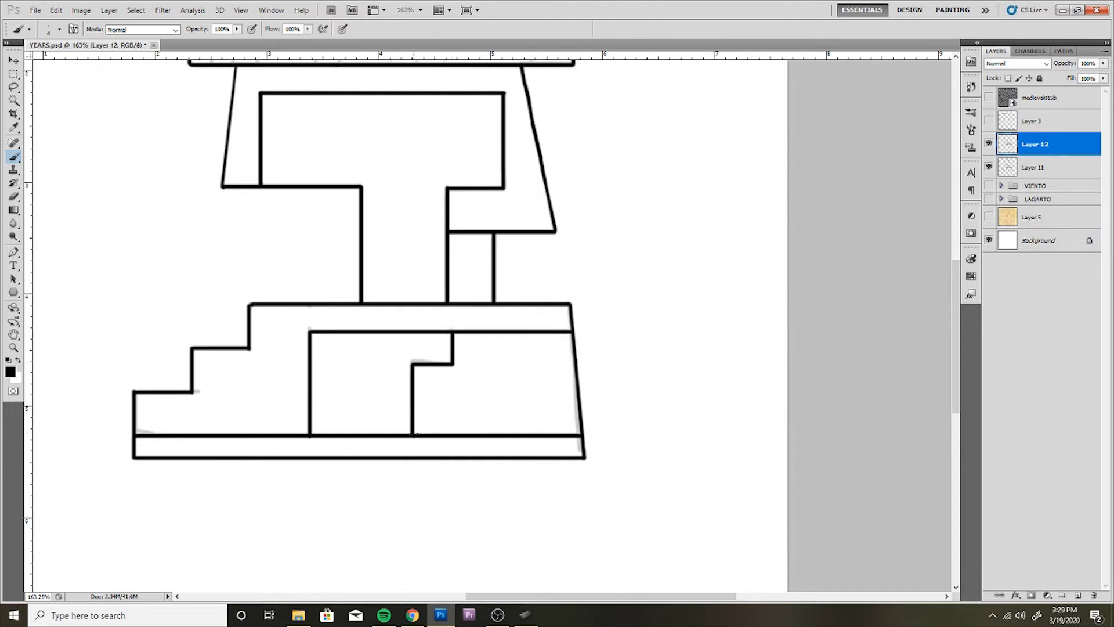
{"action": "scroll", "coordinate": [568, 231], "scroll_direction": "down", "scroll_amount": 1}
Step: Ink the cap's diagonals, top edge and band in black, then hide the grey sketch layer
{"action": "scroll", "coordinate": [569, 231], "scroll_direction": "down", "scroll_amount": 1}
{"action": "scroll", "coordinate": [522, 262], "scroll_direction": "up", "scroll_amount": 1}
{"action": "scroll", "coordinate": [407, 348], "scroll_direction": "up", "scroll_amount": 1}
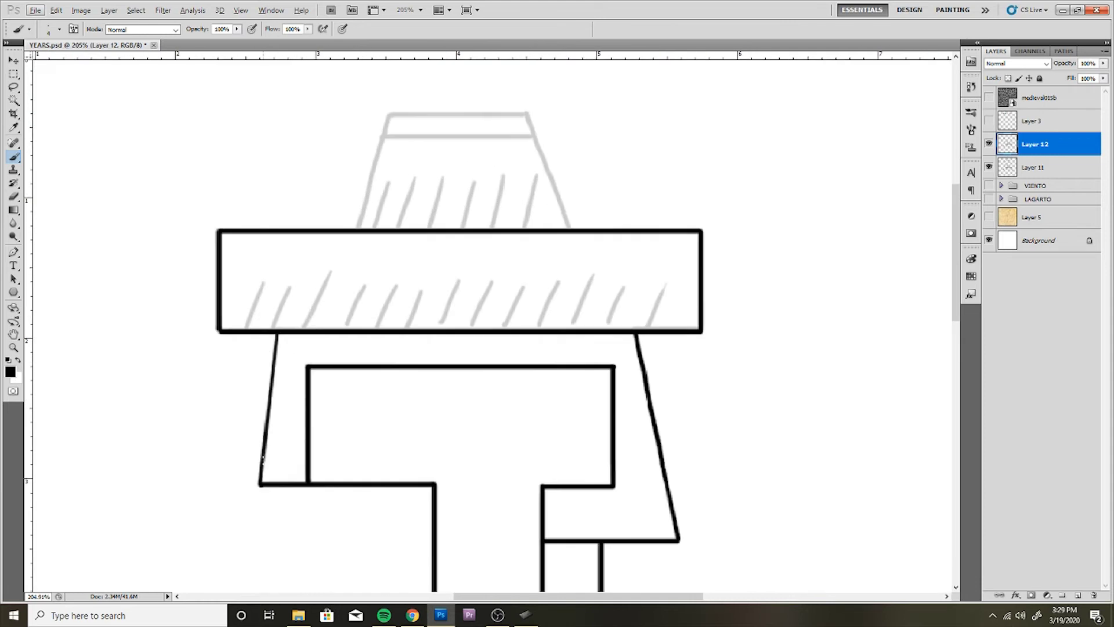
{"action": "scroll", "coordinate": [262, 413], "scroll_direction": "up", "scroll_amount": 1}
{"action": "mouse_move", "coordinate": [357, 231]}
{"action": "left_mouse_down"}
{"action": "mouse_move", "coordinate": [389, 114]}
{"action": "mouse_move", "coordinate": [521, 115]}
{"action": "left_mouse_up"}
{"action": "key", "text": "ctrl+z"}
{"action": "mouse_move", "coordinate": [389, 115]}
{"action": "left_mouse_down"}
{"action": "mouse_move", "coordinate": [527, 114]}
{"action": "mouse_move", "coordinate": [567, 230]}
{"action": "left_mouse_up"}
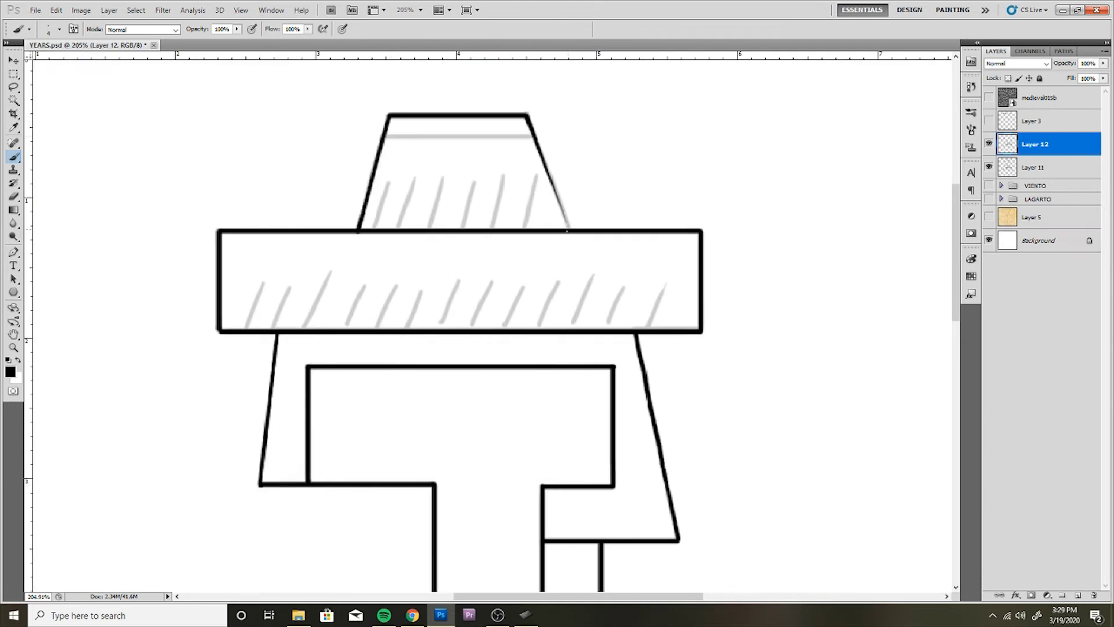
{"action": "left_click_drag", "start_coordinate": [539, 149], "coordinate": [569, 230]}
{"action": "left_click_drag", "start_coordinate": [383, 135], "coordinate": [532, 137]}
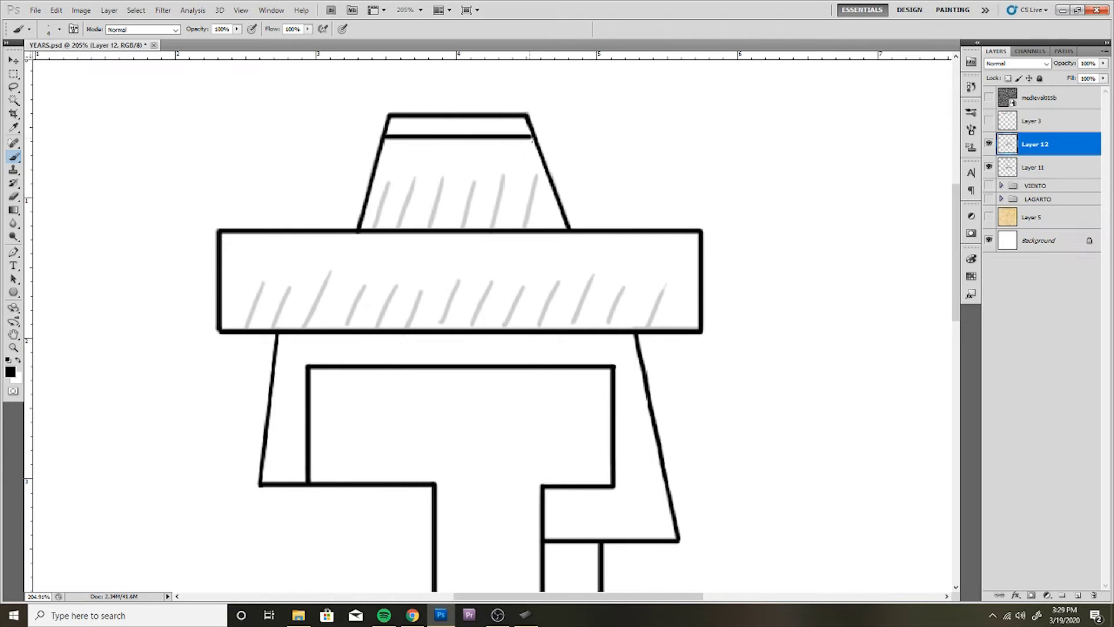
{"action": "left_click", "coordinate": [989, 168]}
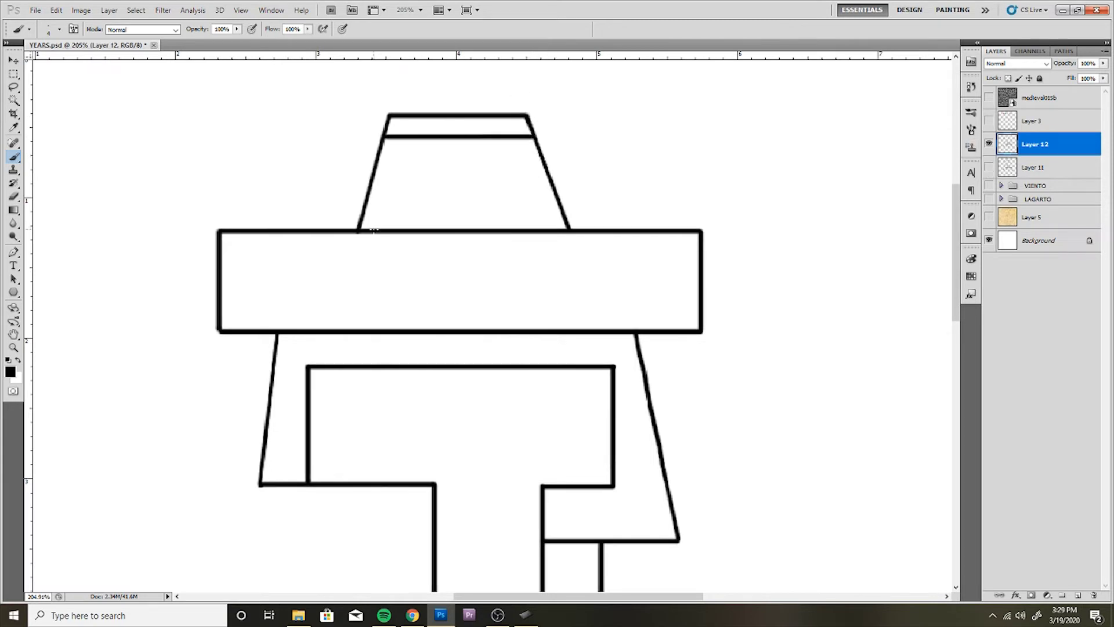
Step: Fill the cap trapezoid with eight slanted black hatch strokes
{"action": "mouse_move", "coordinate": [375, 229]}
{"action": "left_mouse_down"}
{"action": "mouse_move", "coordinate": [394, 176]}
{"action": "mouse_move", "coordinate": [415, 181]}
{"action": "left_mouse_up"}
{"action": "mouse_move", "coordinate": [417, 228]}
{"action": "left_mouse_down"}
{"action": "mouse_move", "coordinate": [435, 180]}
{"action": "mouse_move", "coordinate": [455, 180]}
{"action": "left_mouse_up"}
{"action": "mouse_move", "coordinate": [459, 228]}
{"action": "left_mouse_down"}
{"action": "mouse_move", "coordinate": [477, 182]}
{"action": "mouse_move", "coordinate": [497, 183]}
{"action": "left_mouse_up"}
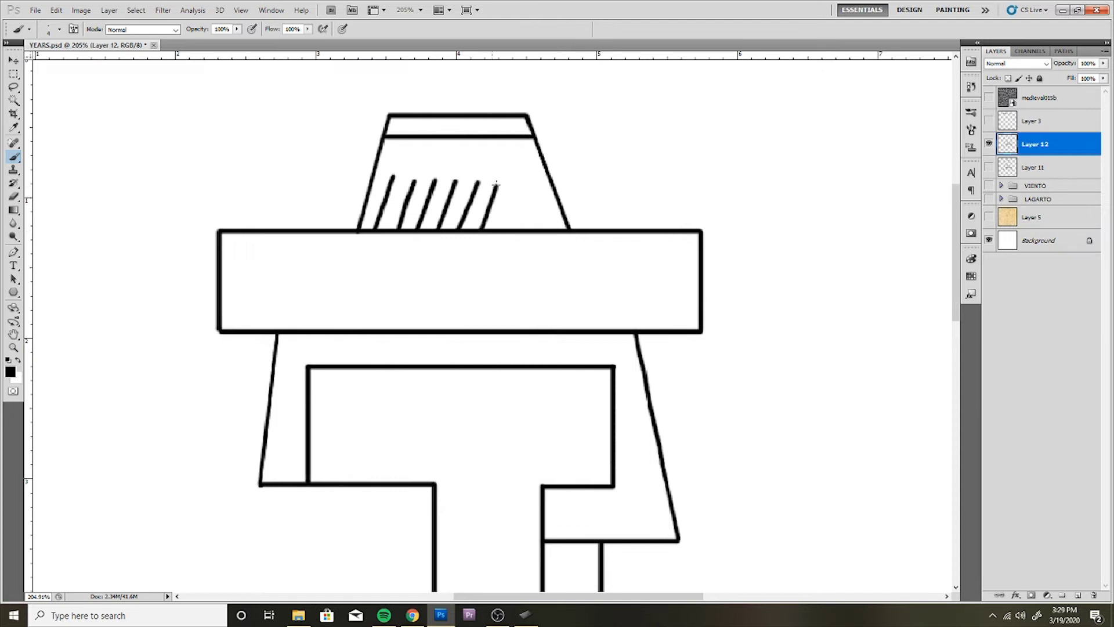
{"action": "left_click_drag", "start_coordinate": [503, 229], "coordinate": [518, 182]}
{"action": "left_click_drag", "start_coordinate": [524, 229], "coordinate": [539, 181]}
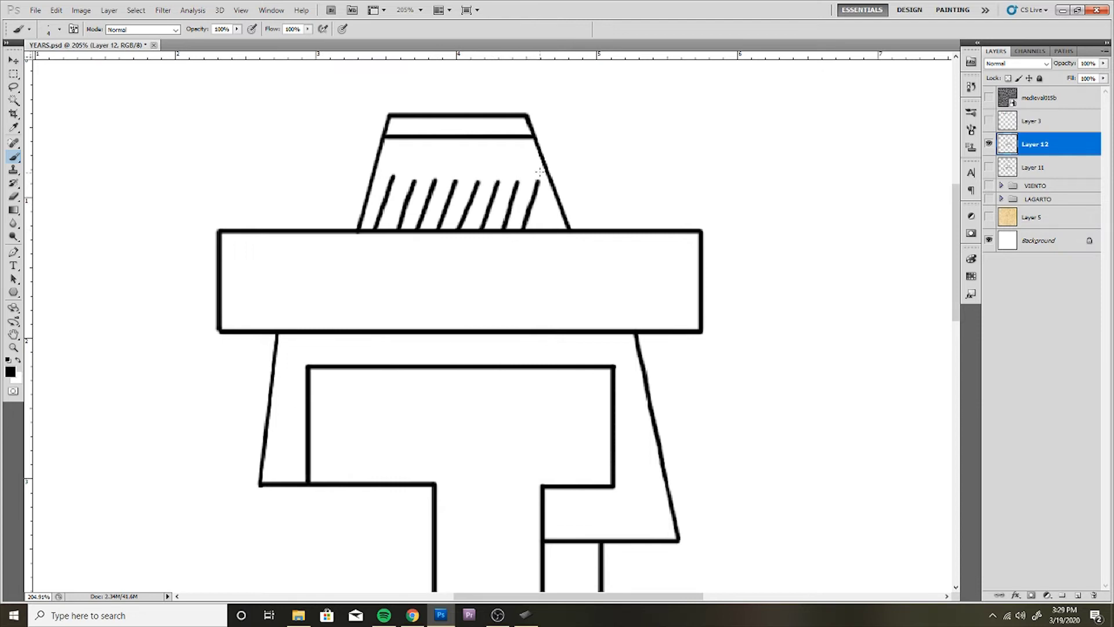
Step: On a new layer, draw one brim stroke, duplicate it across the brim and merge the copies
{"action": "left_click_drag", "start_coordinate": [242, 330], "coordinate": [264, 283]}
{"action": "key", "text": "ctrl+z"}
{"action": "left_click", "coordinate": [1078, 595]}
{"action": "mouse_move", "coordinate": [240, 331]}
{"action": "left_mouse_down"}
{"action": "mouse_move", "coordinate": [263, 275]}
{"action": "mouse_move", "coordinate": [334, 301]}
{"action": "mouse_move", "coordinate": [703, 281]}
{"action": "left_mouse_up"}
{"action": "key", "text": "v"}
{"action": "key", "text": "ctrl+e"}
{"action": "key", "text": "ctrl+e"}
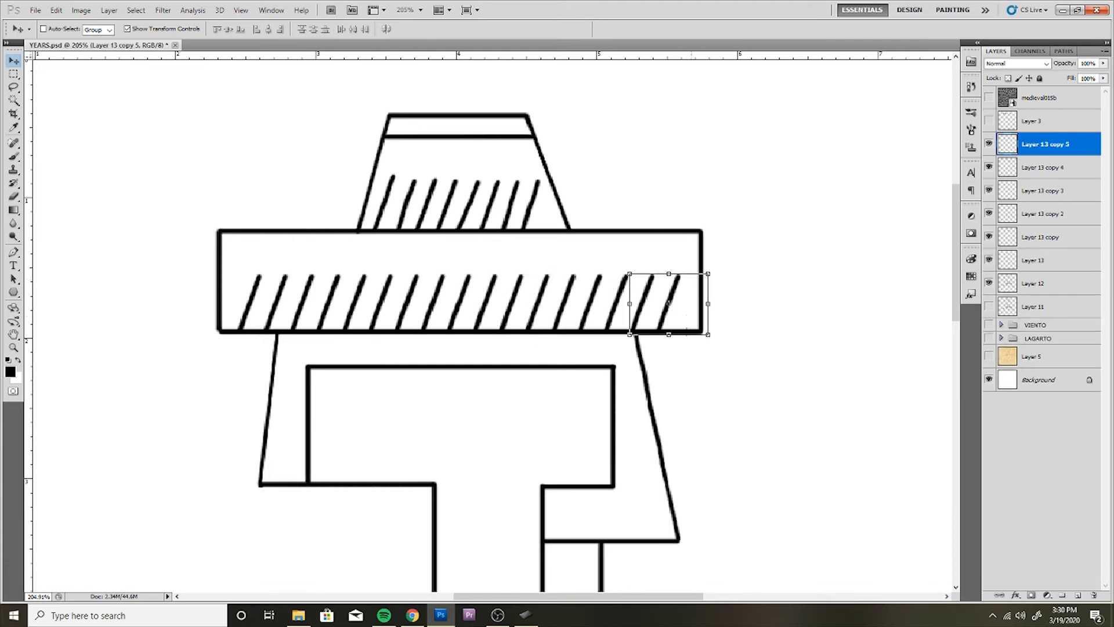
{"action": "key", "text": "ctrl+e"}
{"action": "key", "text": "ctrl+e"}
{"action": "key", "text": "ctrl+e"}
{"action": "key", "text": "ctrl+e"}
{"action": "key", "text": "ctrl+e"}
{"action": "key", "text": "b"}
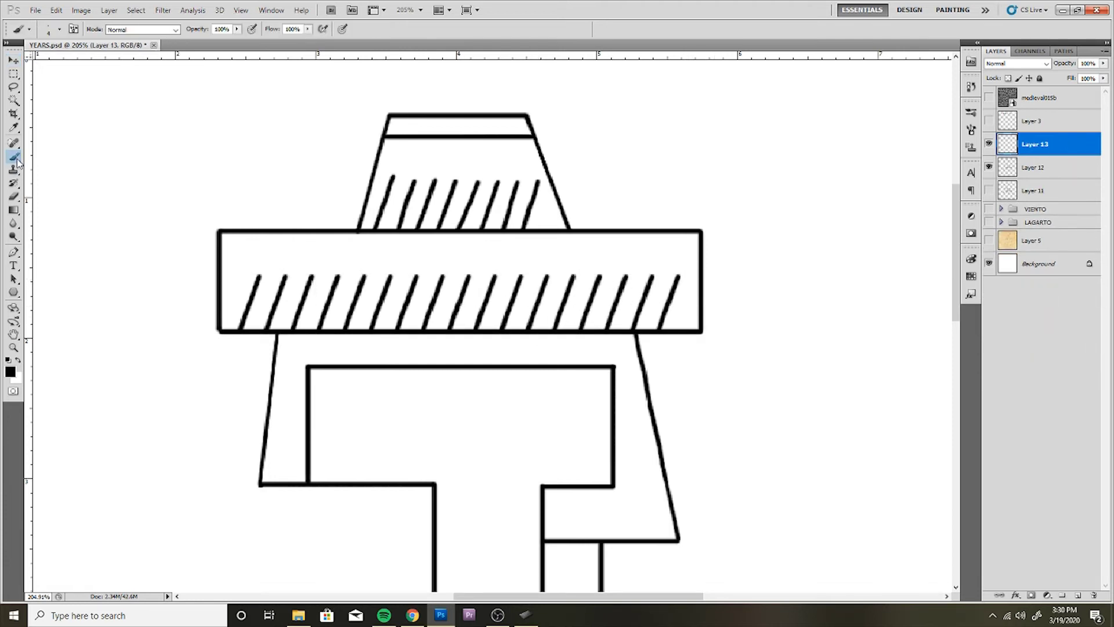
{"action": "scroll", "coordinate": [719, 308], "scroll_direction": "down", "scroll_amount": 5}
Step: Merge the brim hatching into the outline and shift the drawing down and left
{"action": "left_click", "coordinate": [989, 120]}
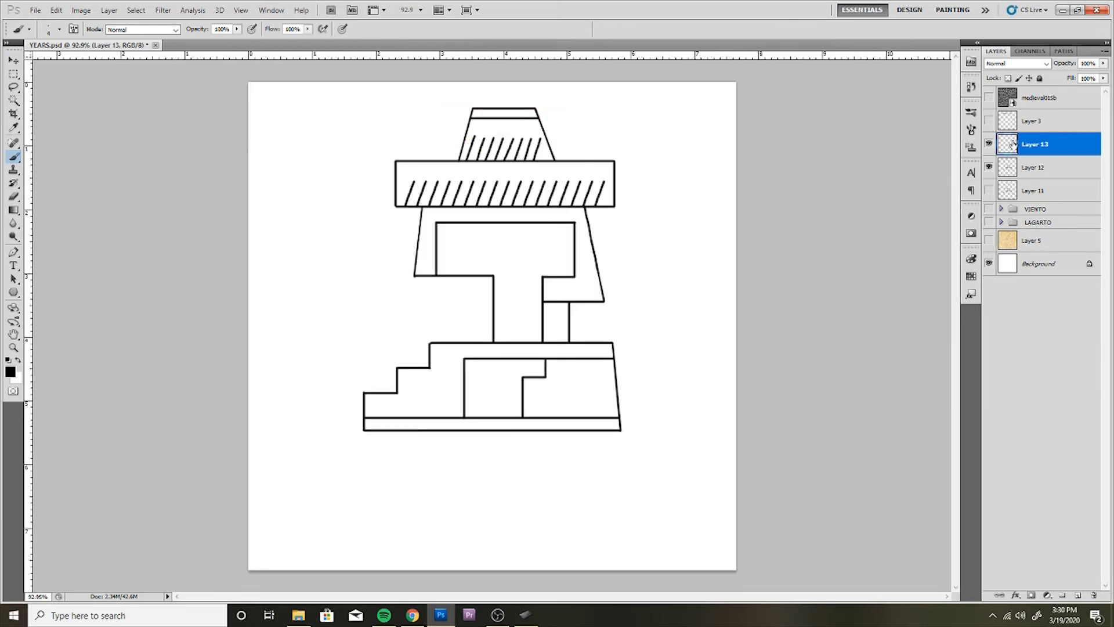
{"action": "key", "text": "ctrl+e"}
{"action": "left_click", "coordinate": [16, 62]}
{"action": "left_click", "coordinate": [989, 167]}
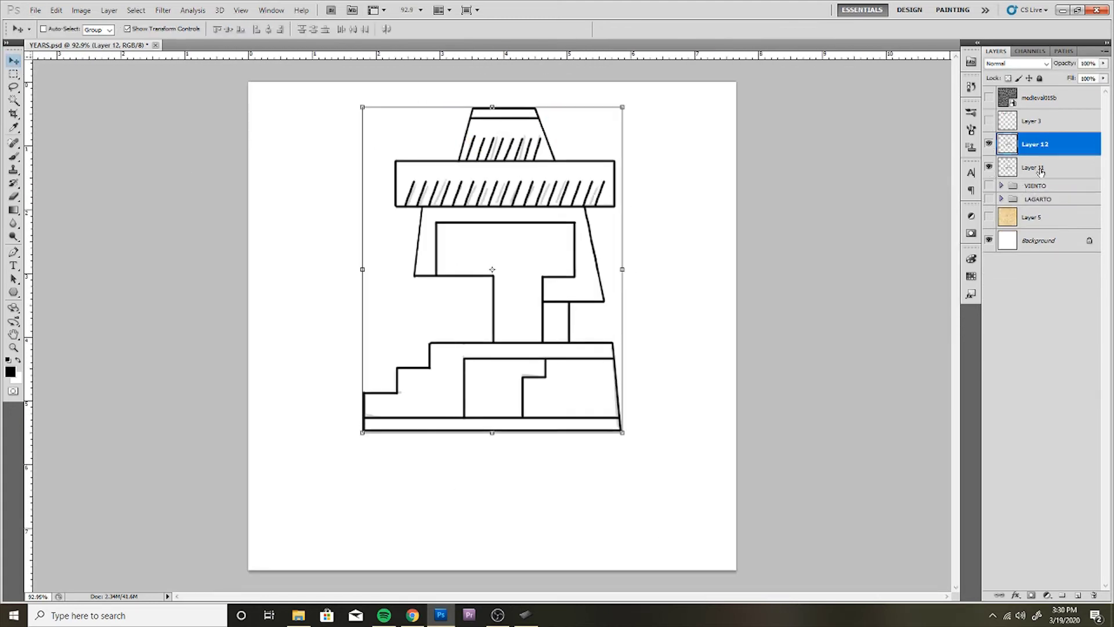
{"action": "left_click", "coordinate": [1036, 167], "text": "ctrl"}
{"action": "left_click_drag", "start_coordinate": [578, 222], "coordinate": [567, 264]}
{"action": "key", "text": "b"}
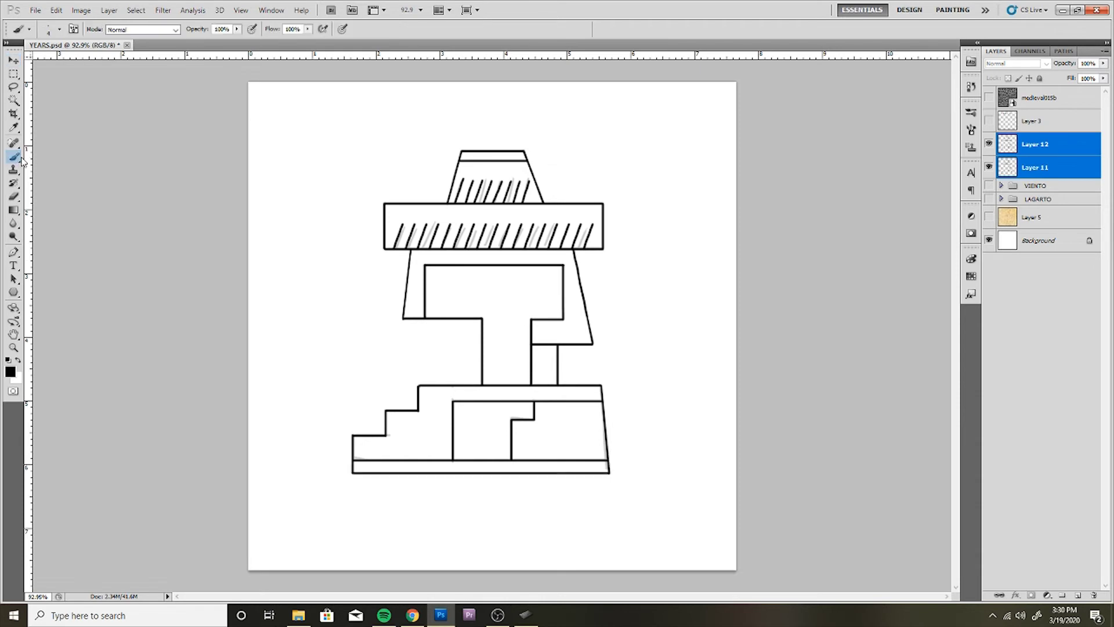
{"action": "left_click", "coordinate": [989, 167]}
{"action": "left_click", "coordinate": [1035, 144]}
{"action": "left_click", "coordinate": [989, 120]}
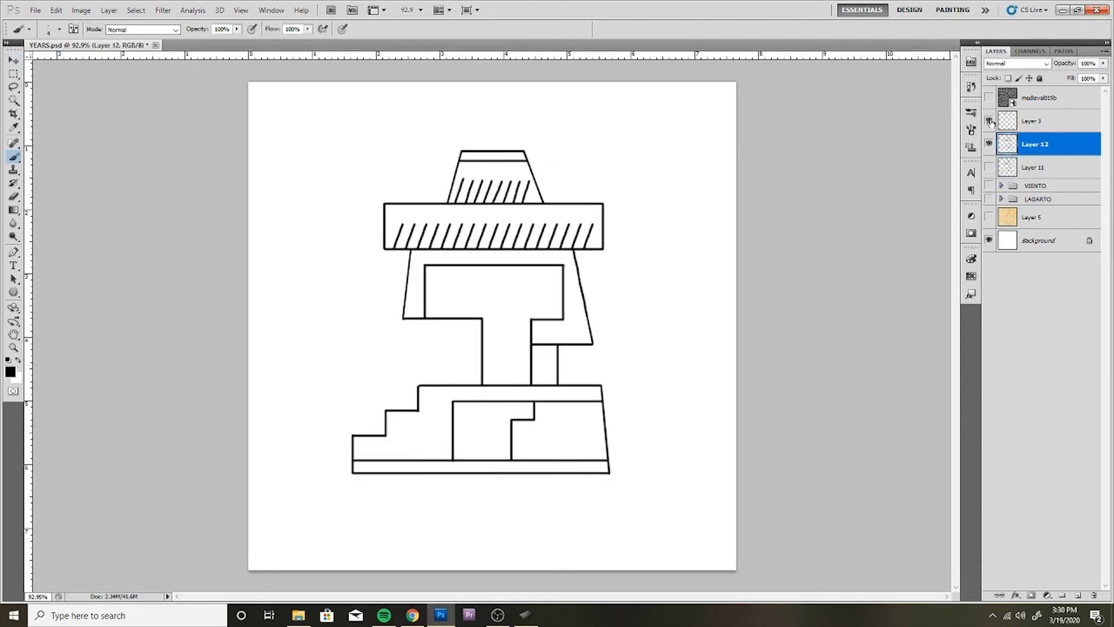
Step: Magic-wand the T and steps and fill them red on a new colour layer
{"action": "left_click", "coordinate": [13, 100]}
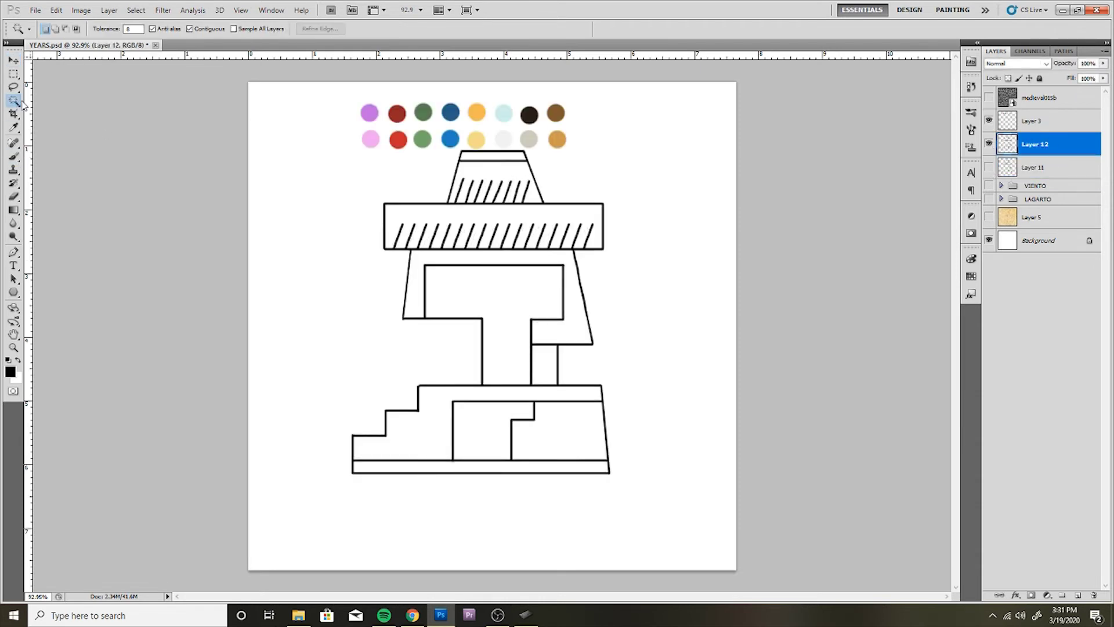
{"action": "key", "text": "slash"}
{"action": "left_click", "coordinate": [444, 409]}
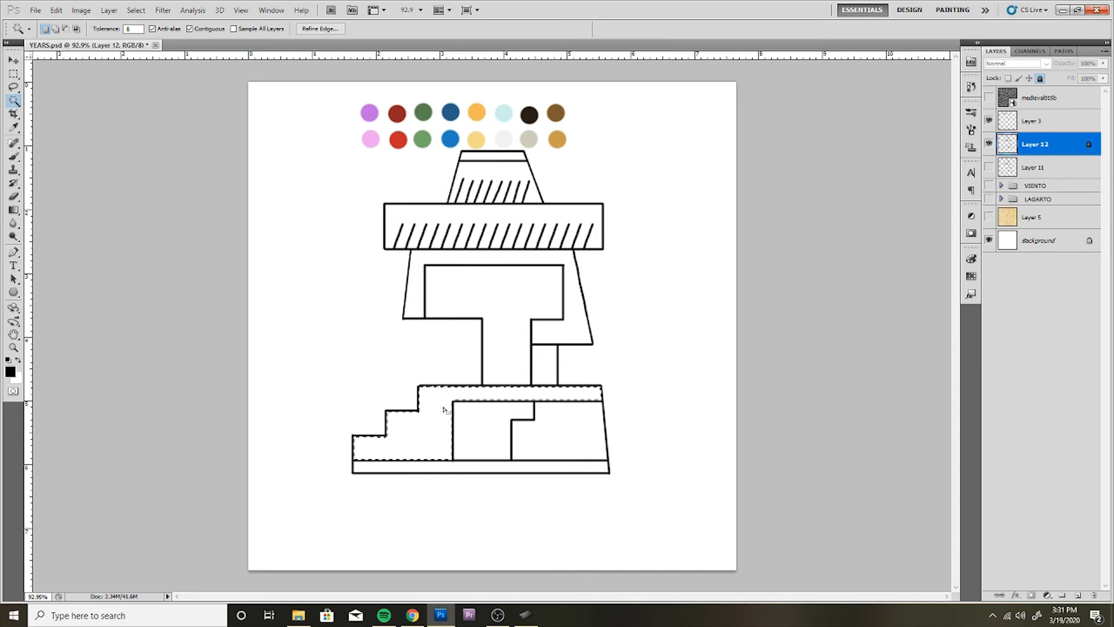
{"action": "left_click", "coordinate": [506, 329], "text": "shift"}
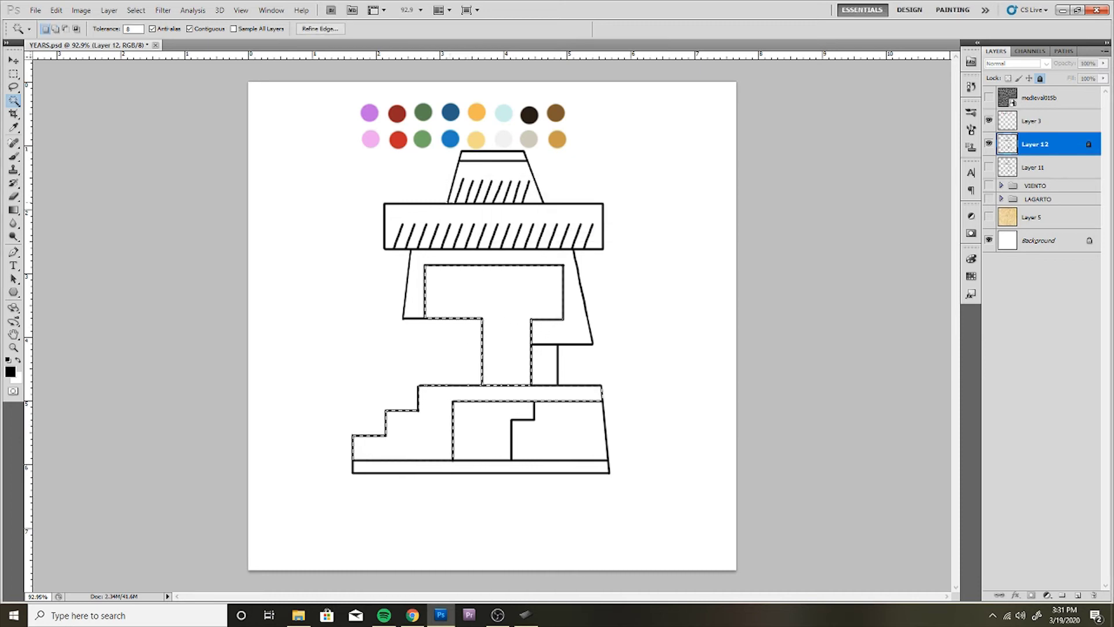
{"action": "key", "text": "b"}
{"action": "left_click", "coordinate": [398, 139], "text": "alt"}
{"action": "left_click", "coordinate": [1078, 595]}
{"action": "key", "text": "alt+BackSpace"}
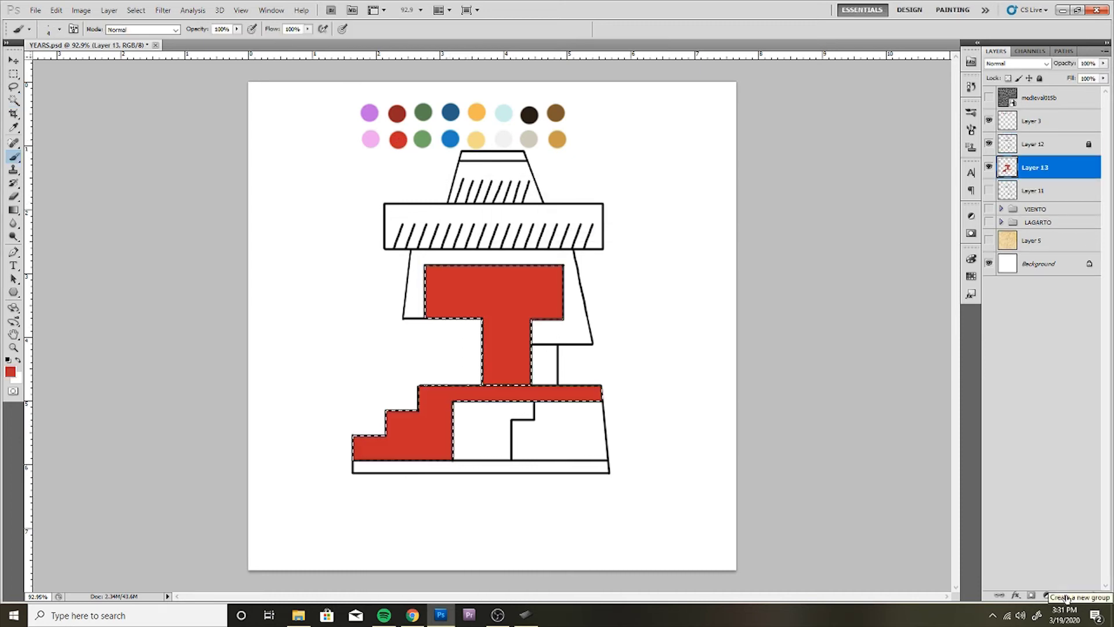
{"action": "key", "text": "ctrl+d"}
Step: Select and expand the cap and brim areas and fill them pale yellow
{"action": "key", "text": "w"}
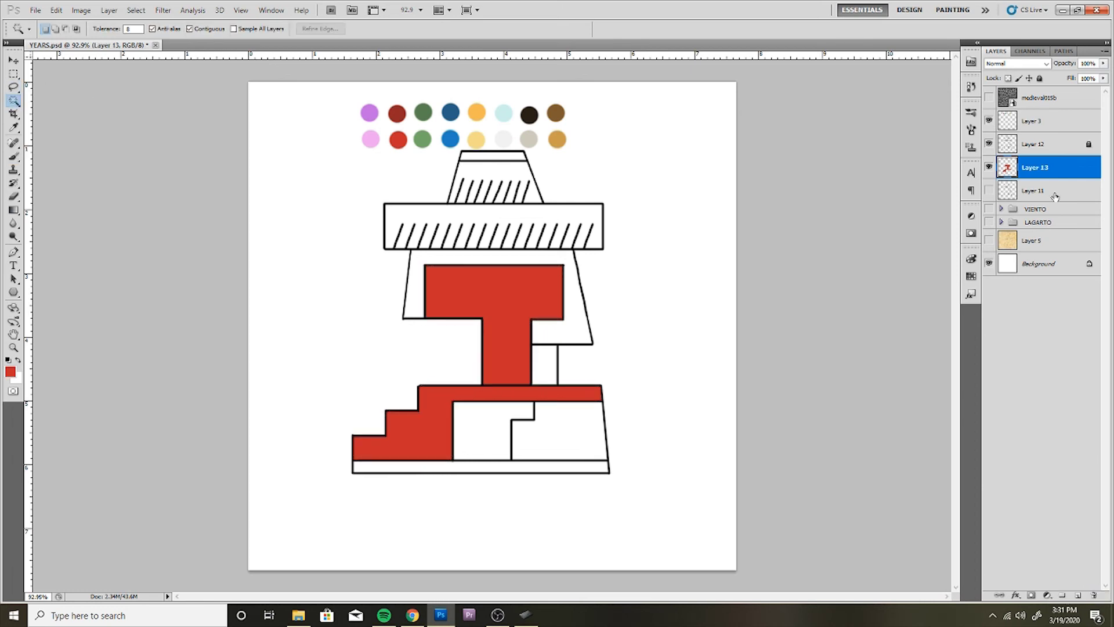
{"action": "left_click", "coordinate": [1045, 145]}
{"action": "left_click", "coordinate": [529, 235]}
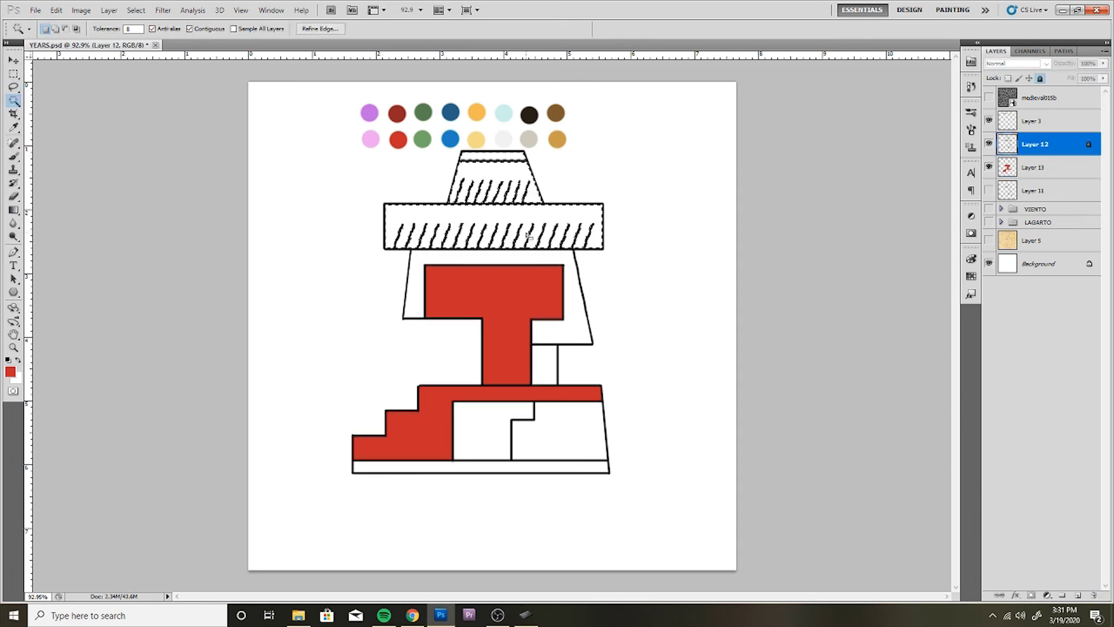
{"action": "key", "text": "Return"}
{"action": "key", "text": "b"}
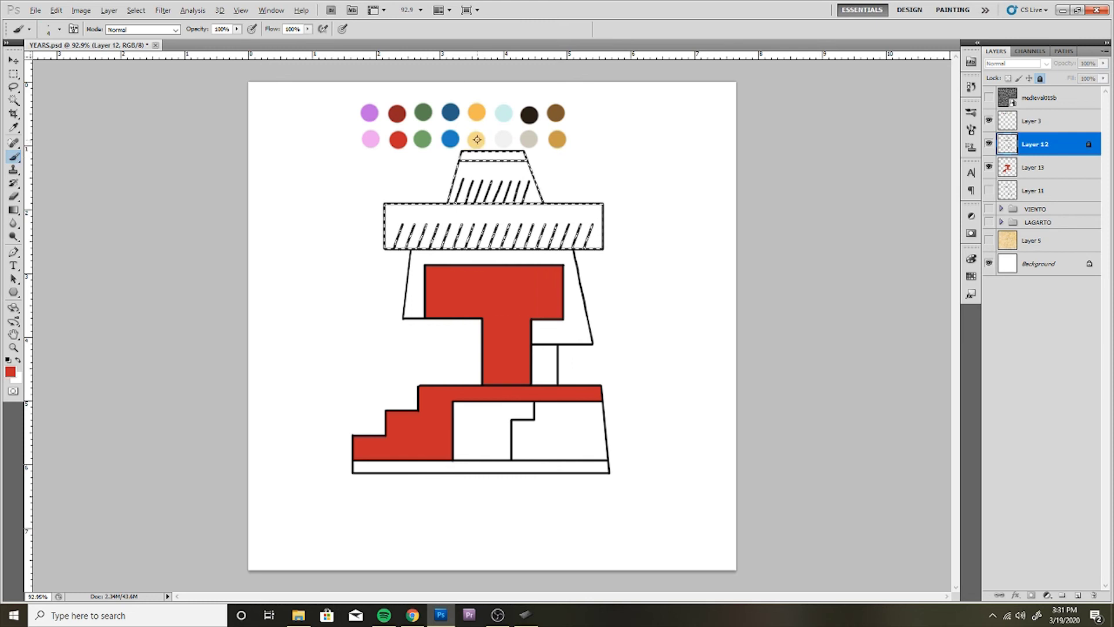
{"action": "left_click", "coordinate": [477, 139], "text": "alt"}
{"action": "key", "text": "alt+bracketleft"}
{"action": "key", "text": "alt+BackSpace"}
{"action": "key", "text": "ctrl+d"}
{"action": "key", "text": "l"}
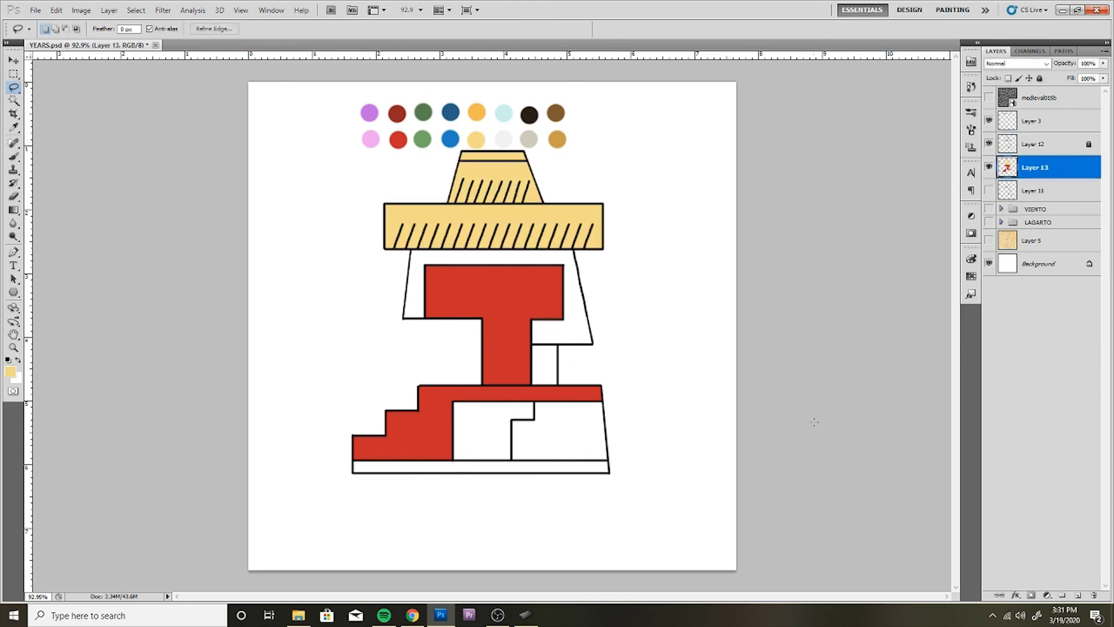
Step: Fill the bottom base strip with pale yellow on the colour layer
{"action": "key", "text": "w"}
{"action": "left_click", "coordinate": [1056, 153]}
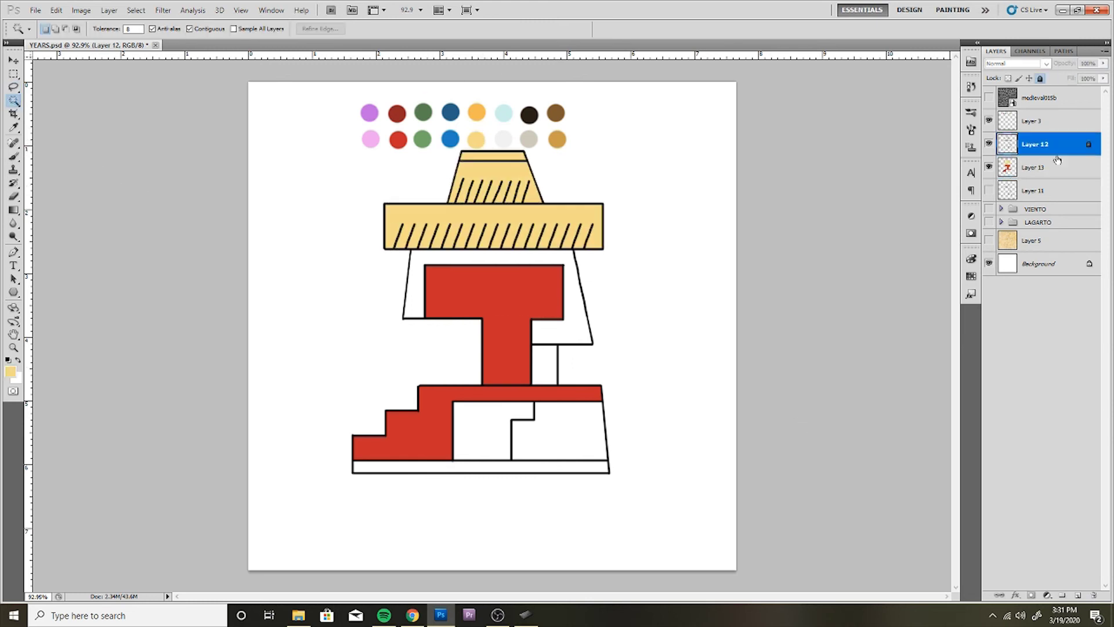
{"action": "left_click", "coordinate": [523, 466]}
{"action": "key", "text": "Return"}
{"action": "left_click", "coordinate": [1057, 170]}
{"action": "key", "text": "alt+BackSpace"}
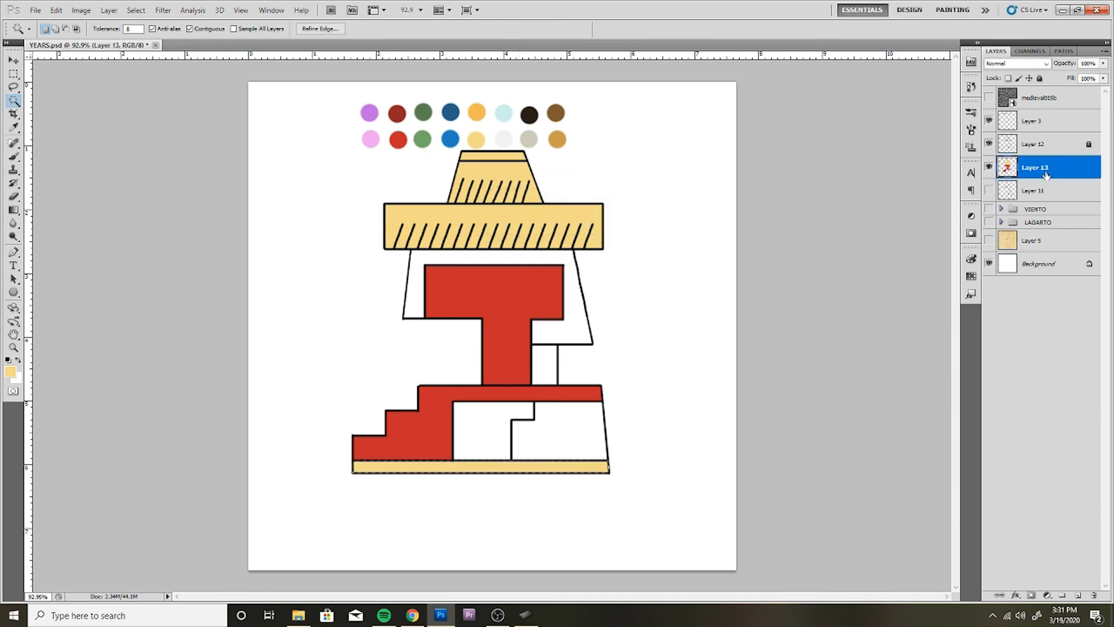
{"action": "key", "text": "ctrl+d"}
Step: Fill the remaining white panels around the T and lower right with light grey
{"action": "left_click", "coordinate": [1031, 146]}
{"action": "left_click", "coordinate": [545, 365]}
{"action": "left_click", "coordinate": [550, 422], "text": "shift"}
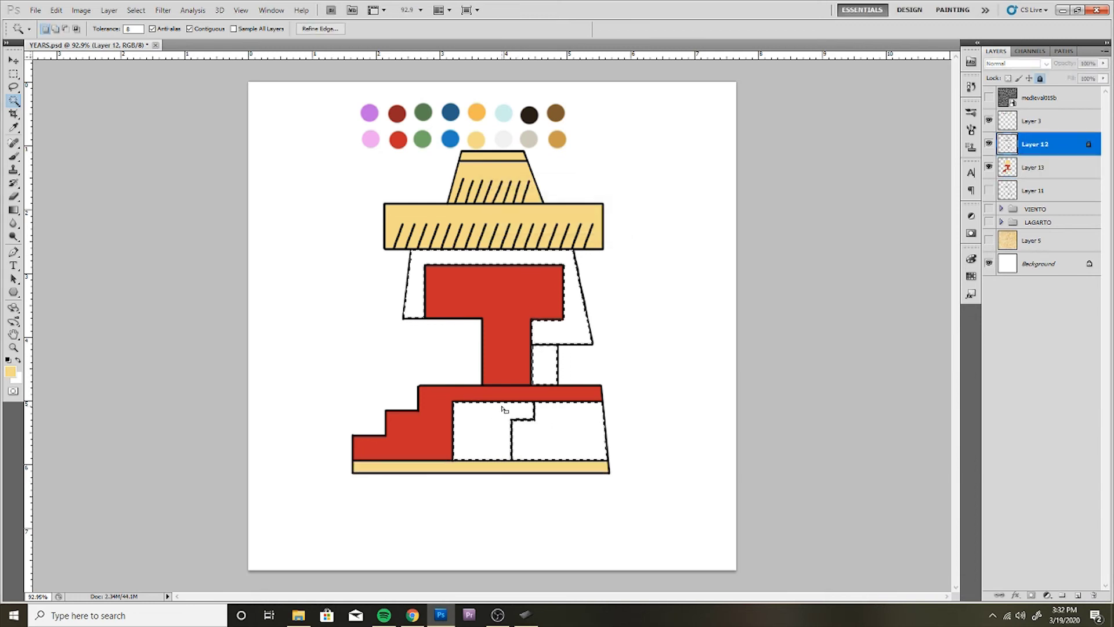
{"action": "key", "text": "b"}
{"action": "left_click", "coordinate": [504, 140], "text": "alt"}
{"action": "left_click", "coordinate": [1044, 170]}
{"action": "key", "text": "alt+BackSpace"}
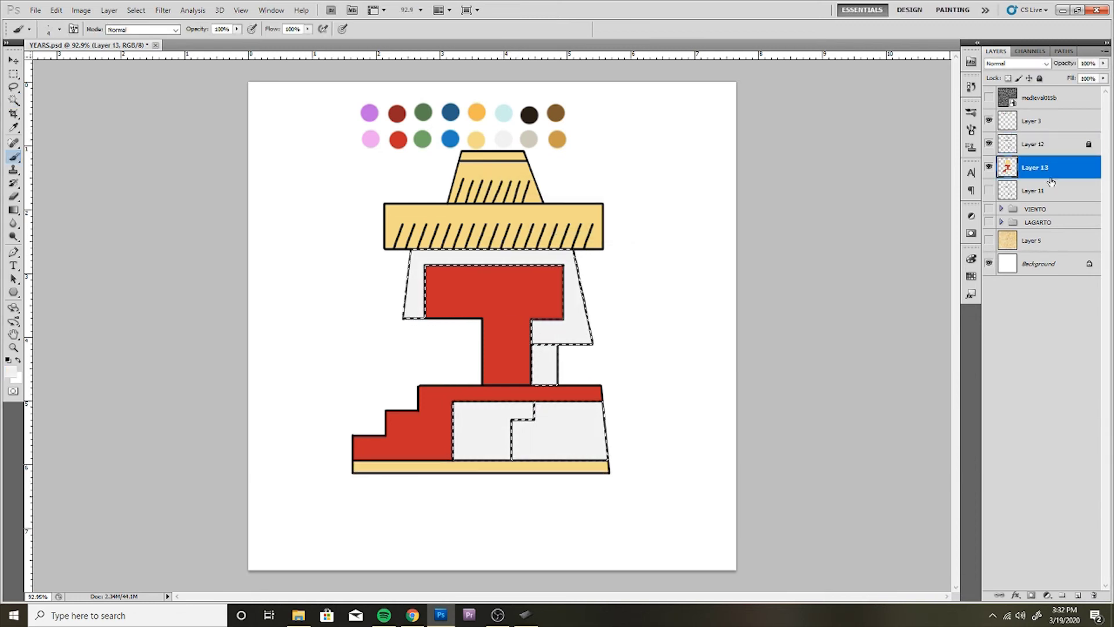
{"action": "key", "text": "ctrl+d"}
{"action": "key", "text": "l"}
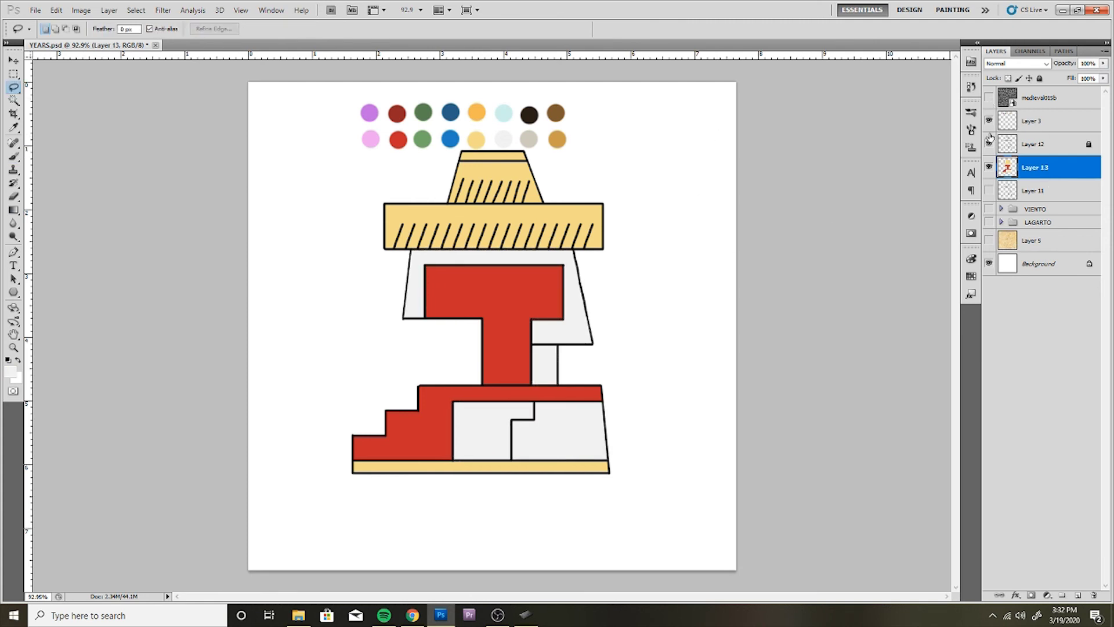
{"action": "left_click", "coordinate": [989, 120]}
Step: Move the texture layer out of the VIENTO group to sit above the colour fills
{"action": "left_click", "coordinate": [1001, 209]}
{"action": "mouse_move", "coordinate": [1044, 296]}
{"action": "left_mouse_down"}
{"action": "mouse_move", "coordinate": [1045, 568]}
{"action": "mouse_move", "coordinate": [1039, 167]}
{"action": "left_mouse_up"}
{"action": "left_click", "coordinate": [1002, 232]}
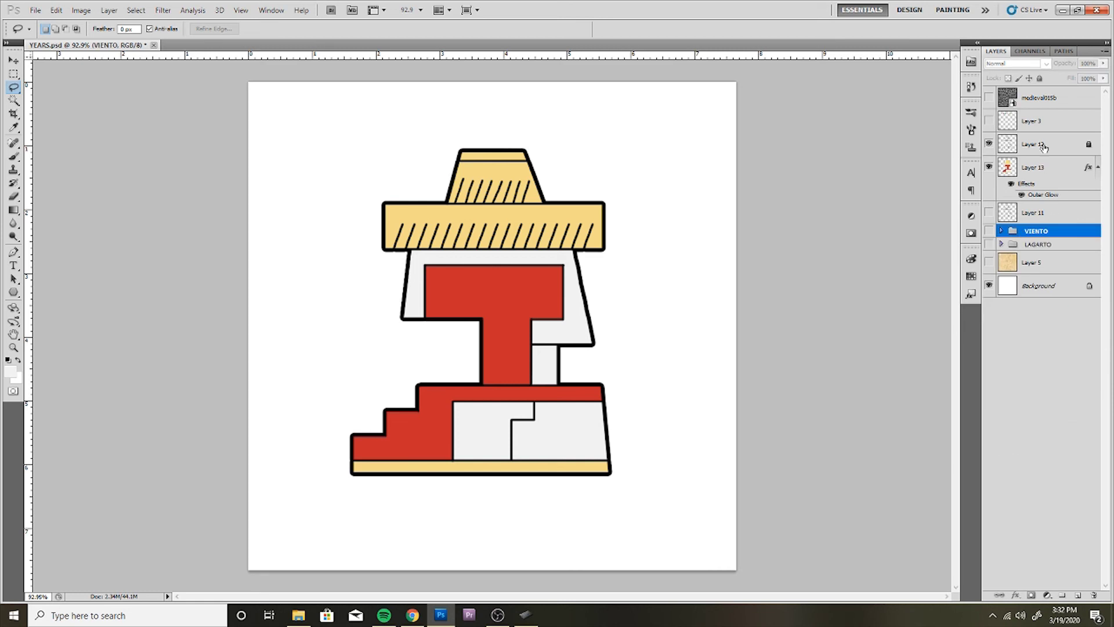
{"action": "left_click_drag", "start_coordinate": [1054, 100], "coordinate": [1045, 155]}
Step: Mask the texture to the artwork via a Magic Wand selection, and show the parchment background layer
{"action": "left_click", "coordinate": [1047, 199]}
{"action": "key", "text": "w"}
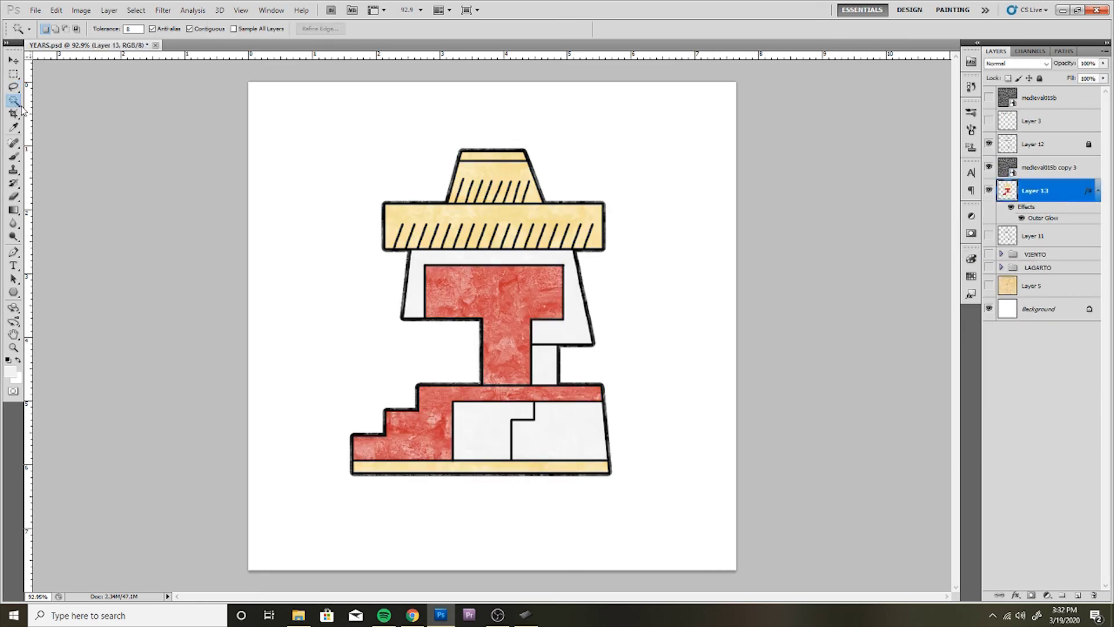
{"action": "left_click", "coordinate": [679, 281]}
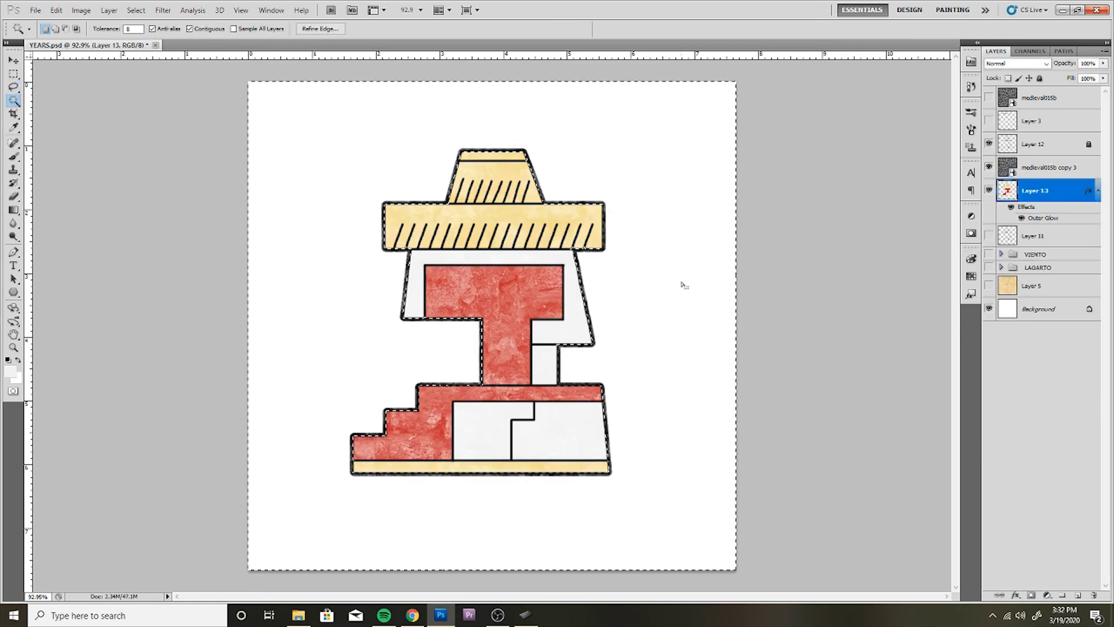
{"action": "left_click", "coordinate": [1044, 168]}
{"action": "left_click", "coordinate": [1032, 595]}
{"action": "left_click", "coordinate": [989, 286]}
{"action": "scroll", "coordinate": [908, 324], "scroll_direction": "up", "scroll_amount": 2}
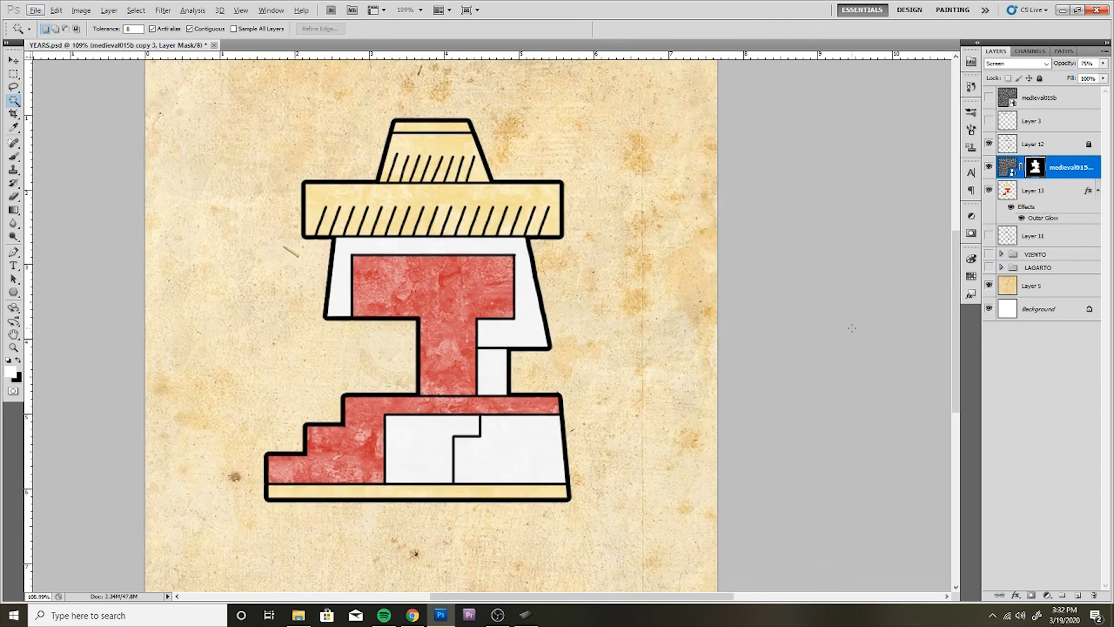